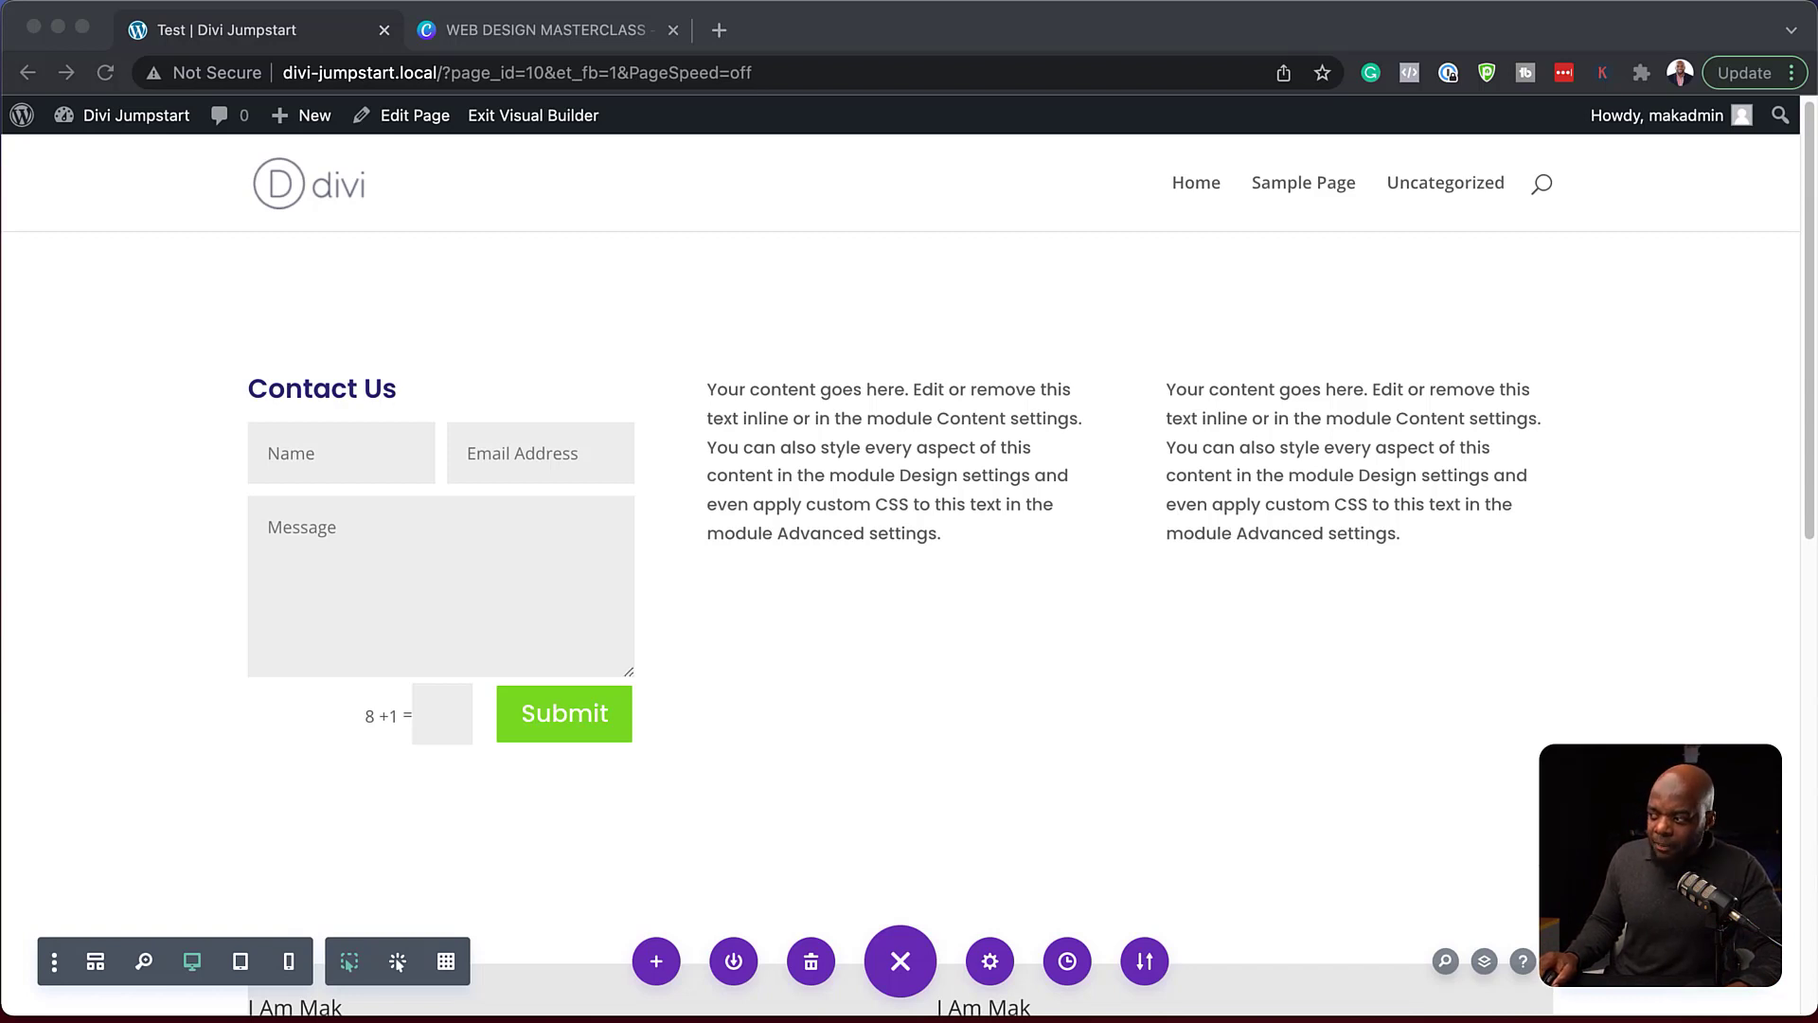
Step: Export the page layout as 'Test Design.json' from the Portability dialog, then close the dialog
left_click(1144, 961)
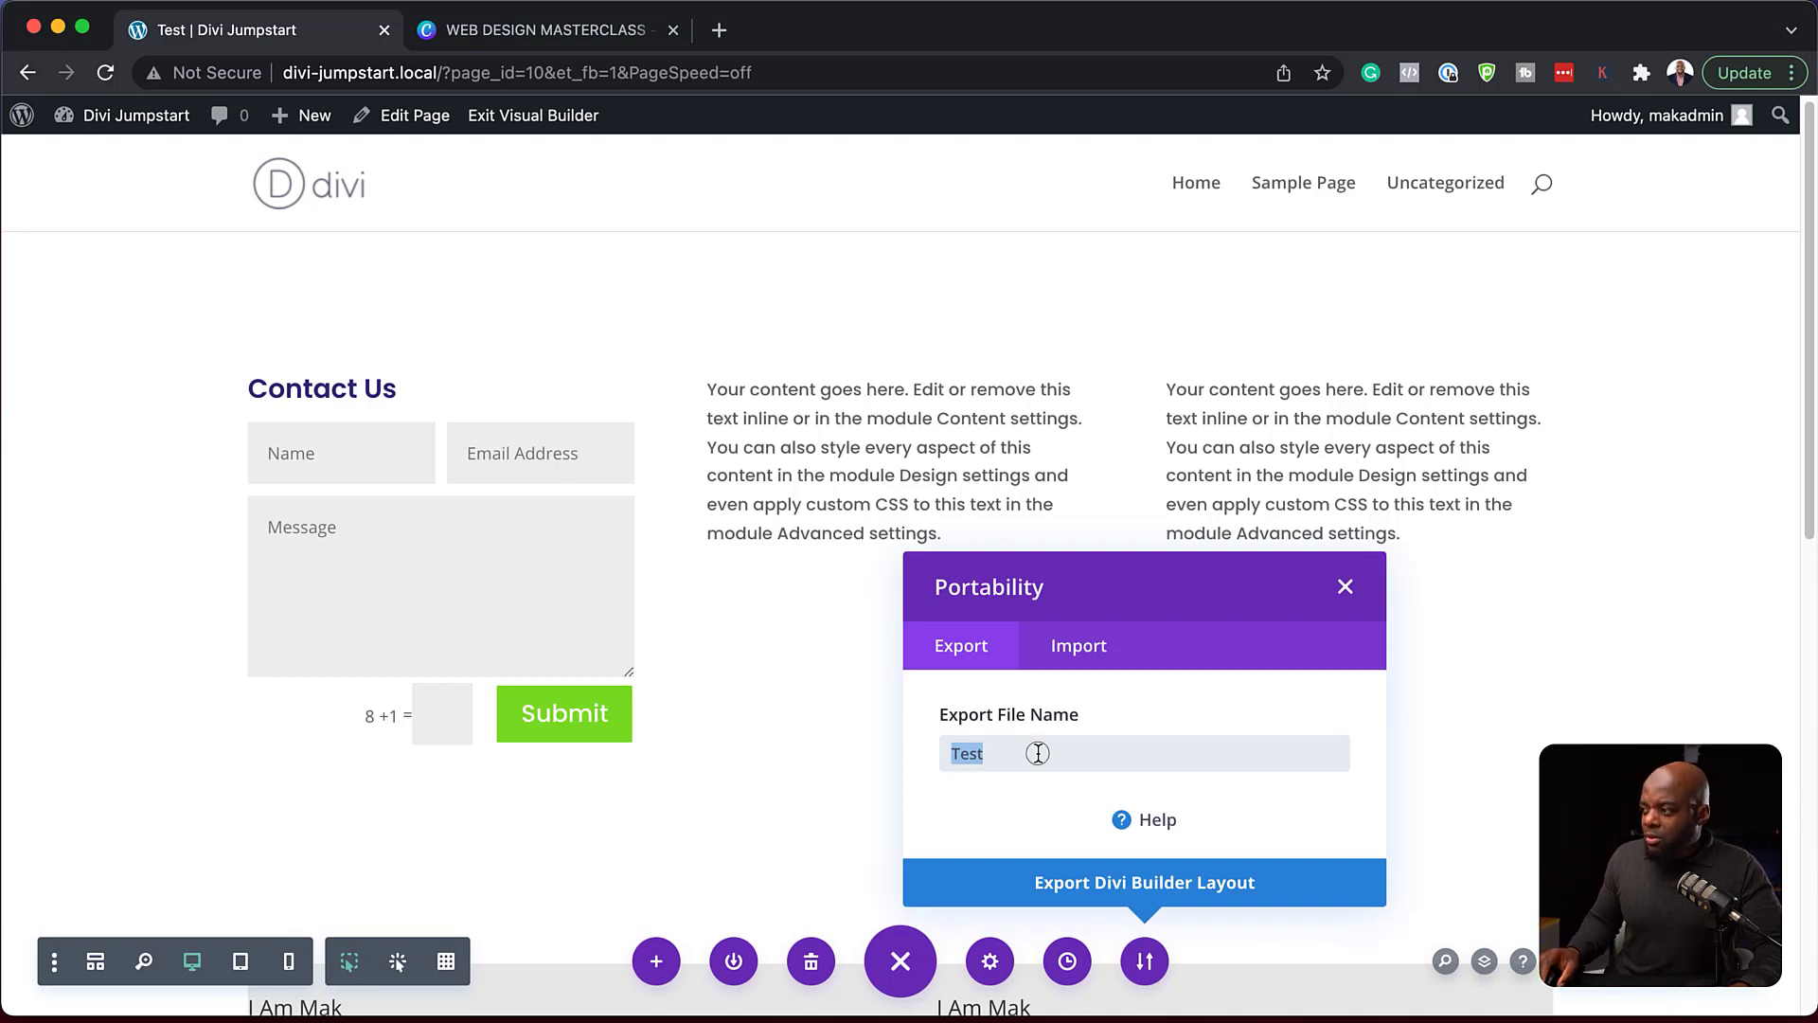
left_click(1039, 752)
type("Design")
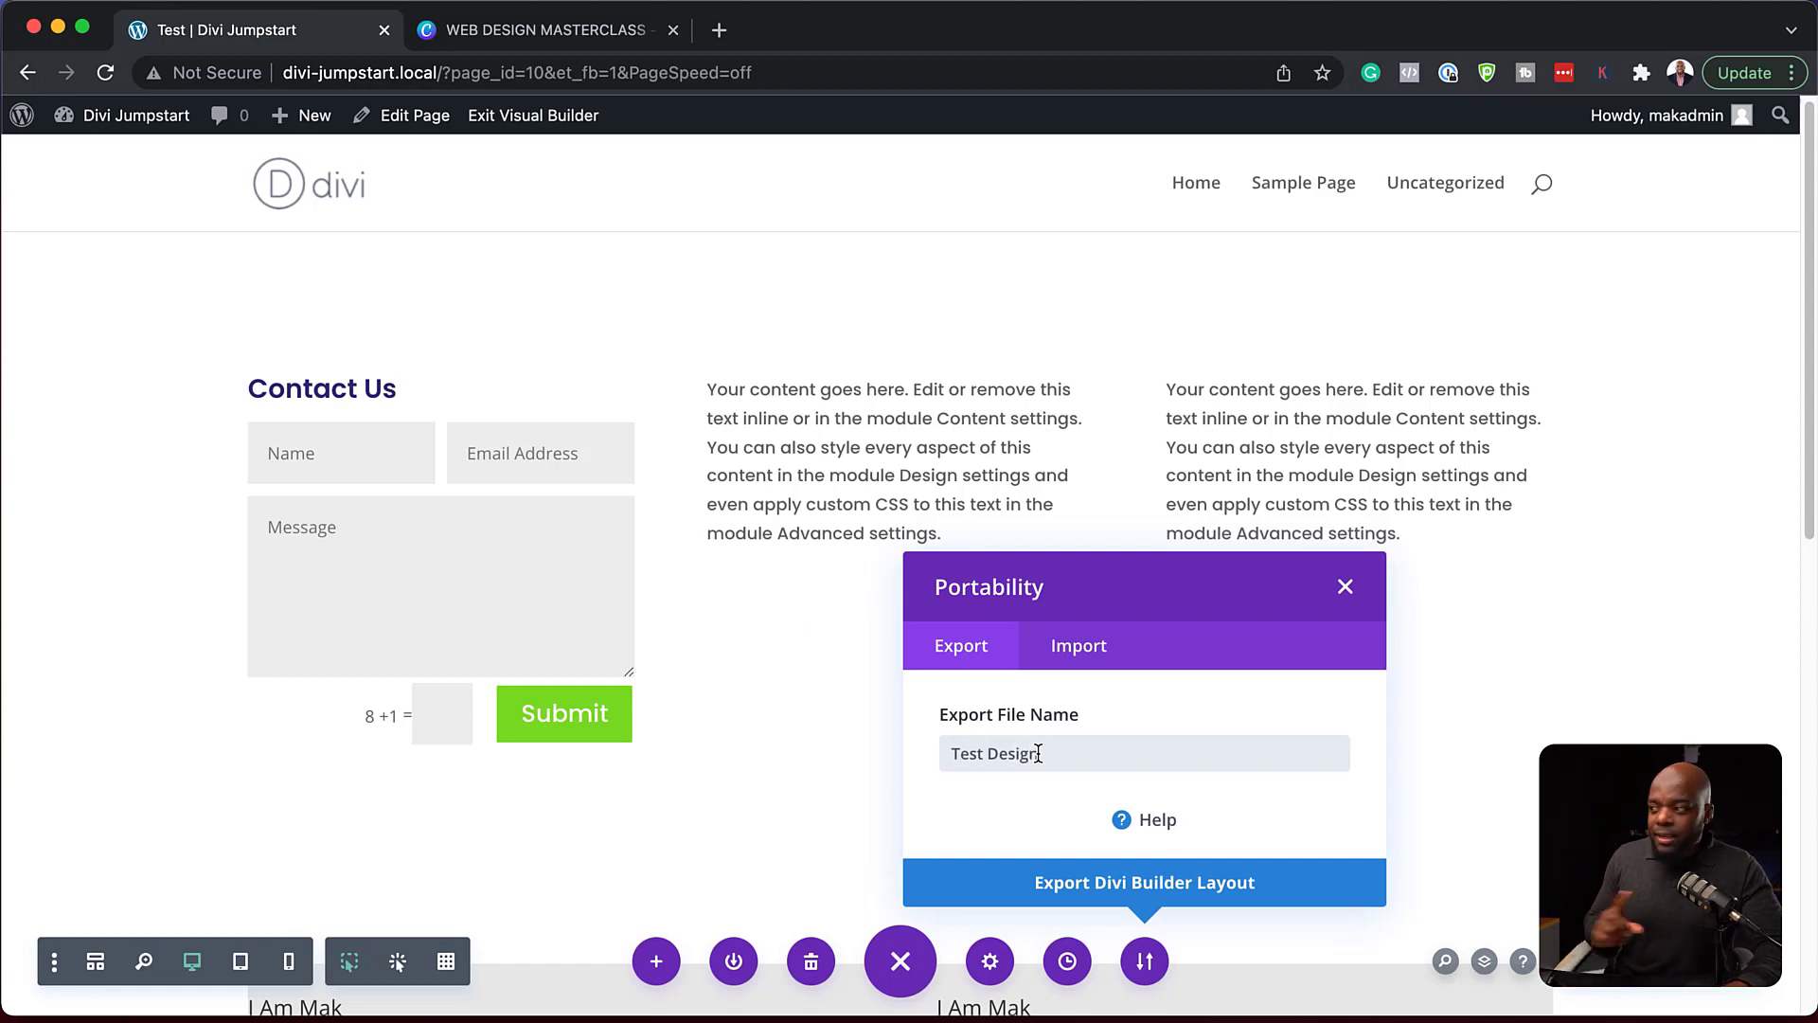
left_click(1138, 885)
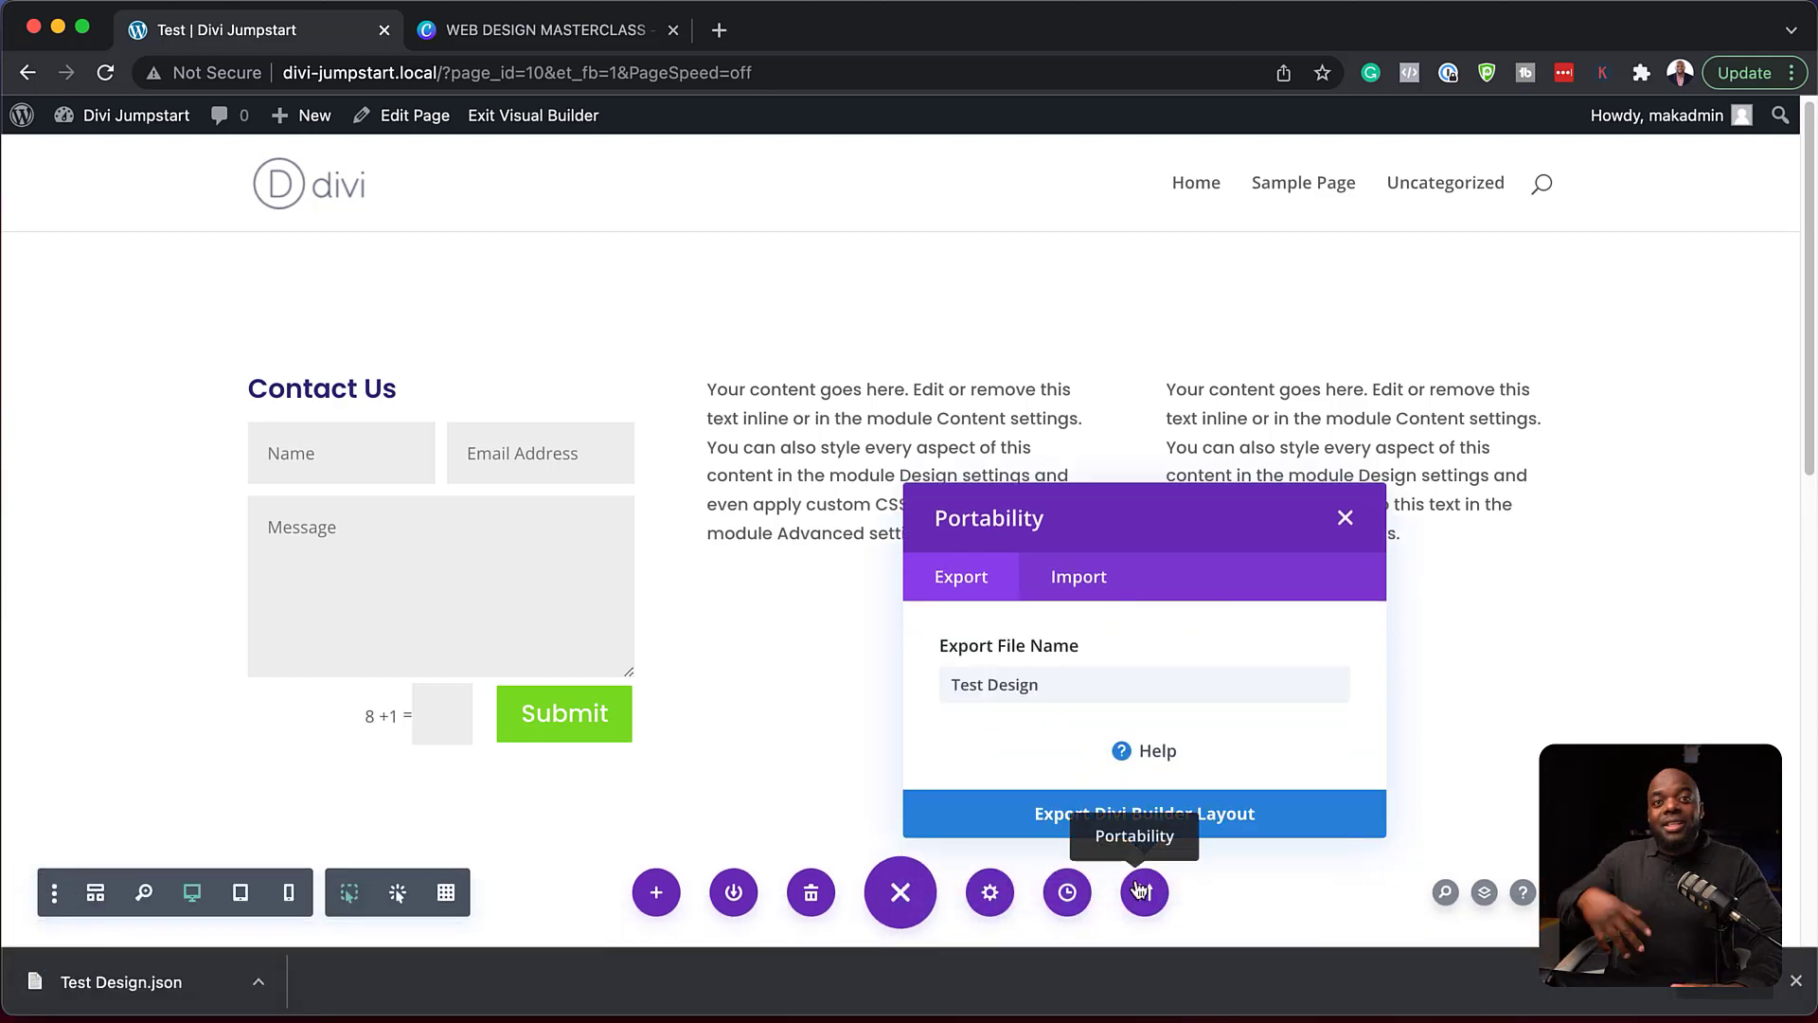
left_click(1345, 519)
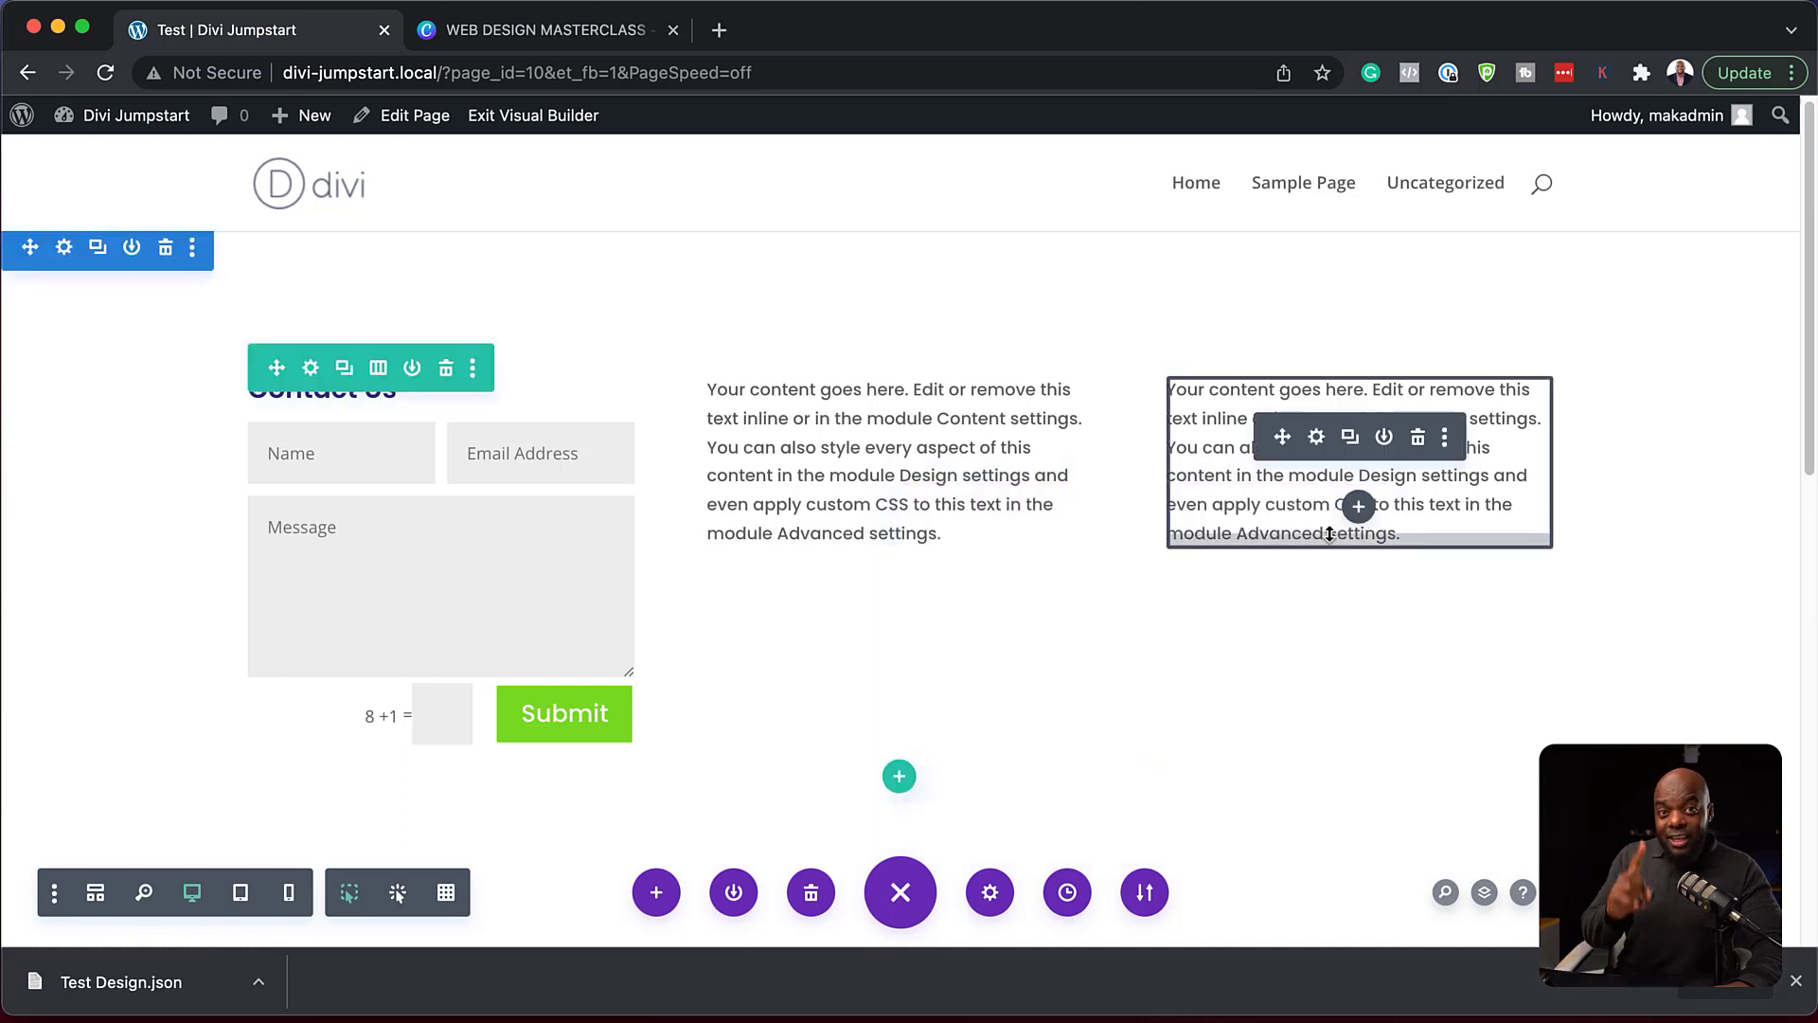
Step: Clear the entire layout, confirm the wipe, and dismiss the Insert Row chooser
left_click(812, 898)
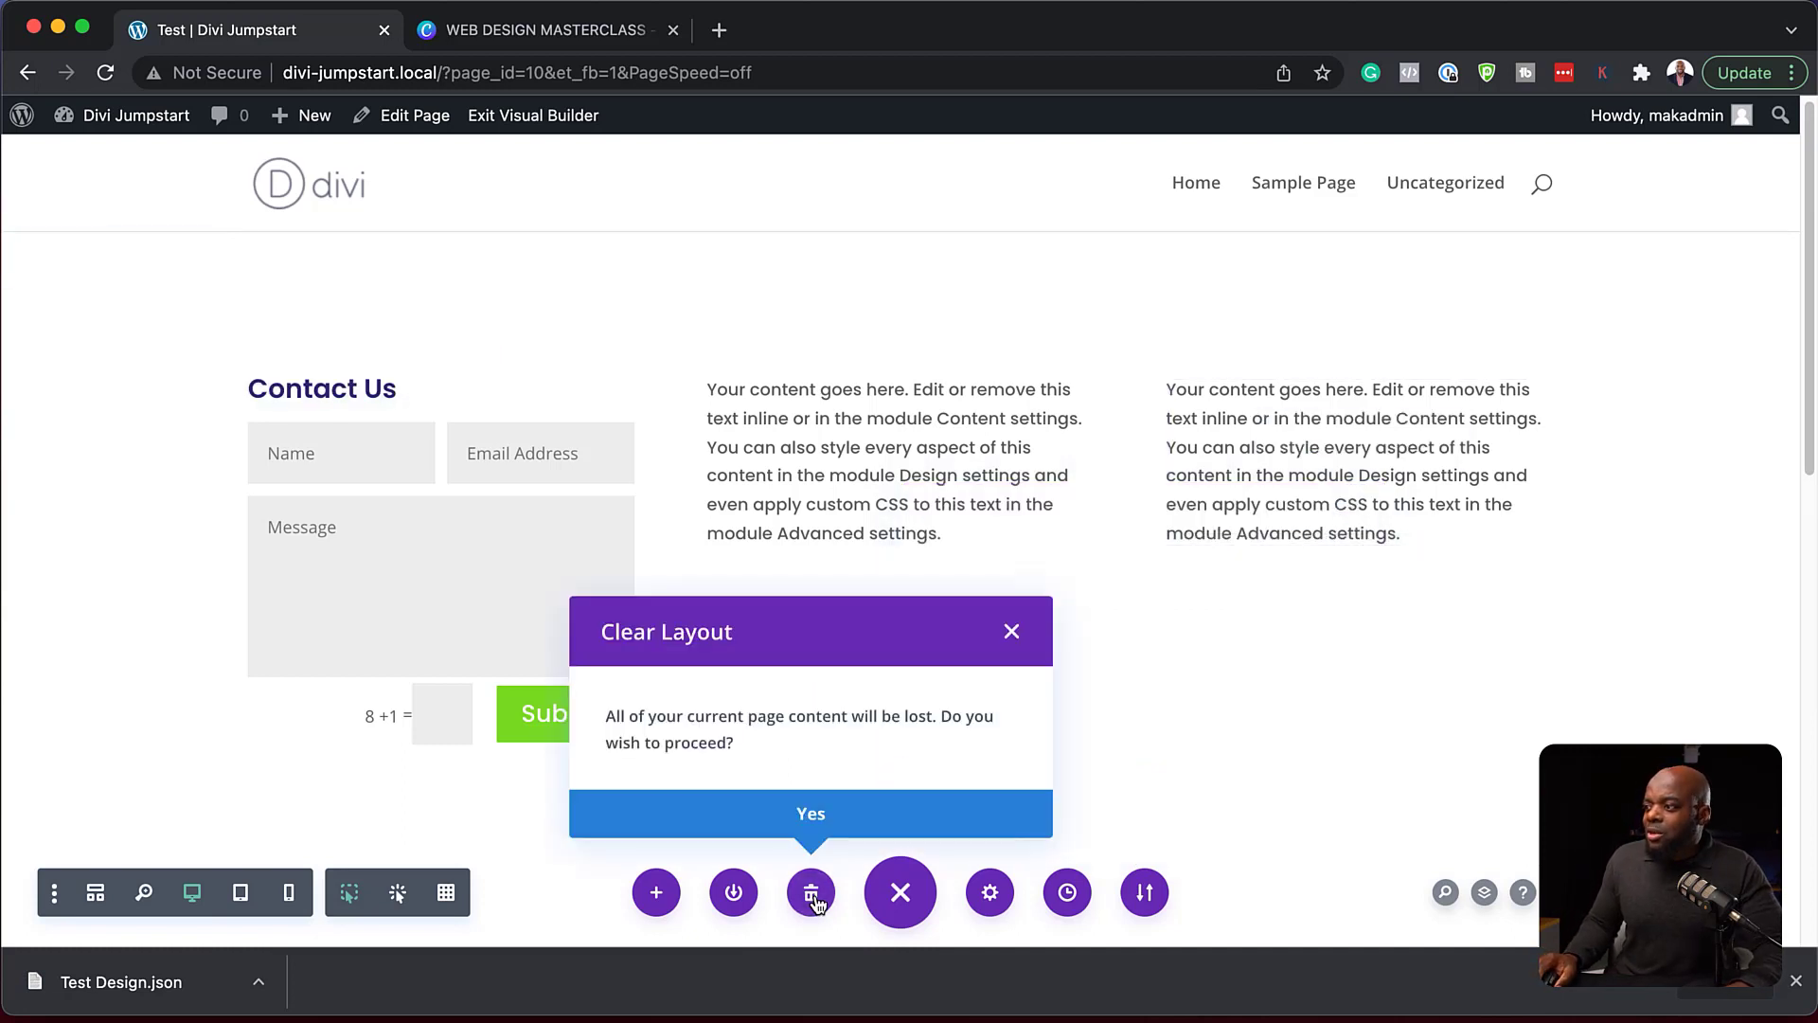
left_click(824, 826)
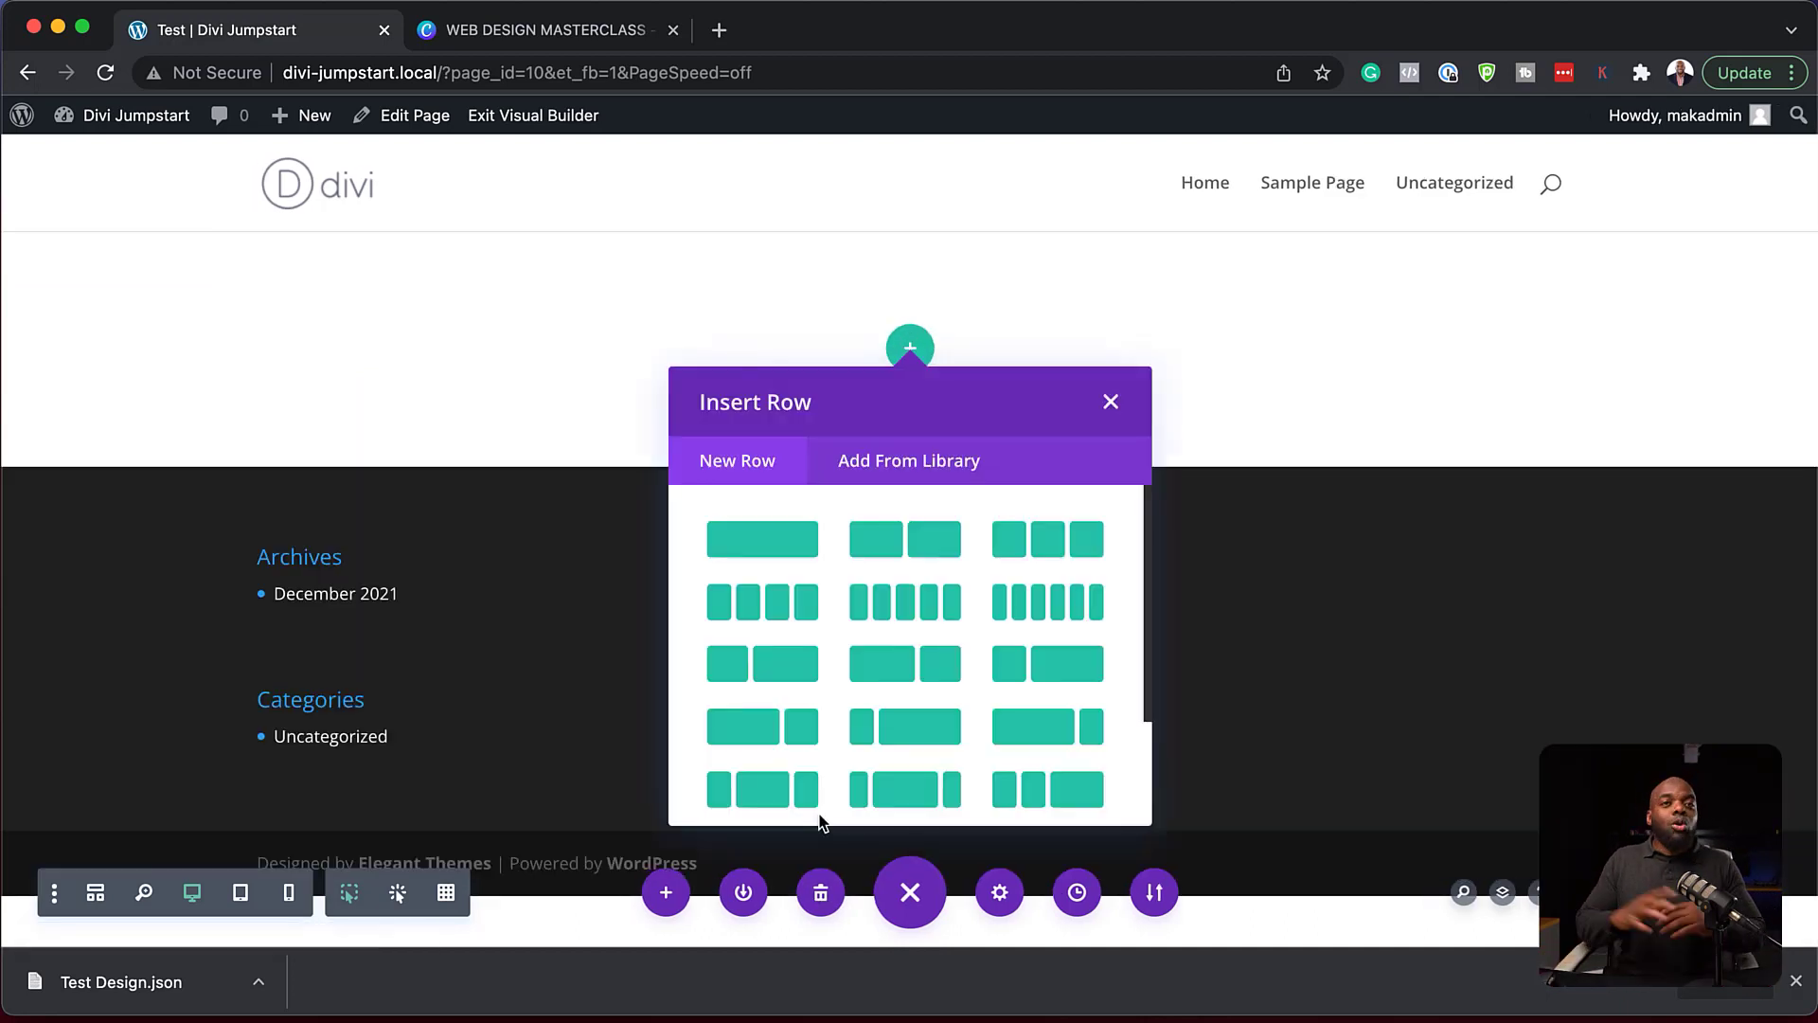
left_click(1120, 403)
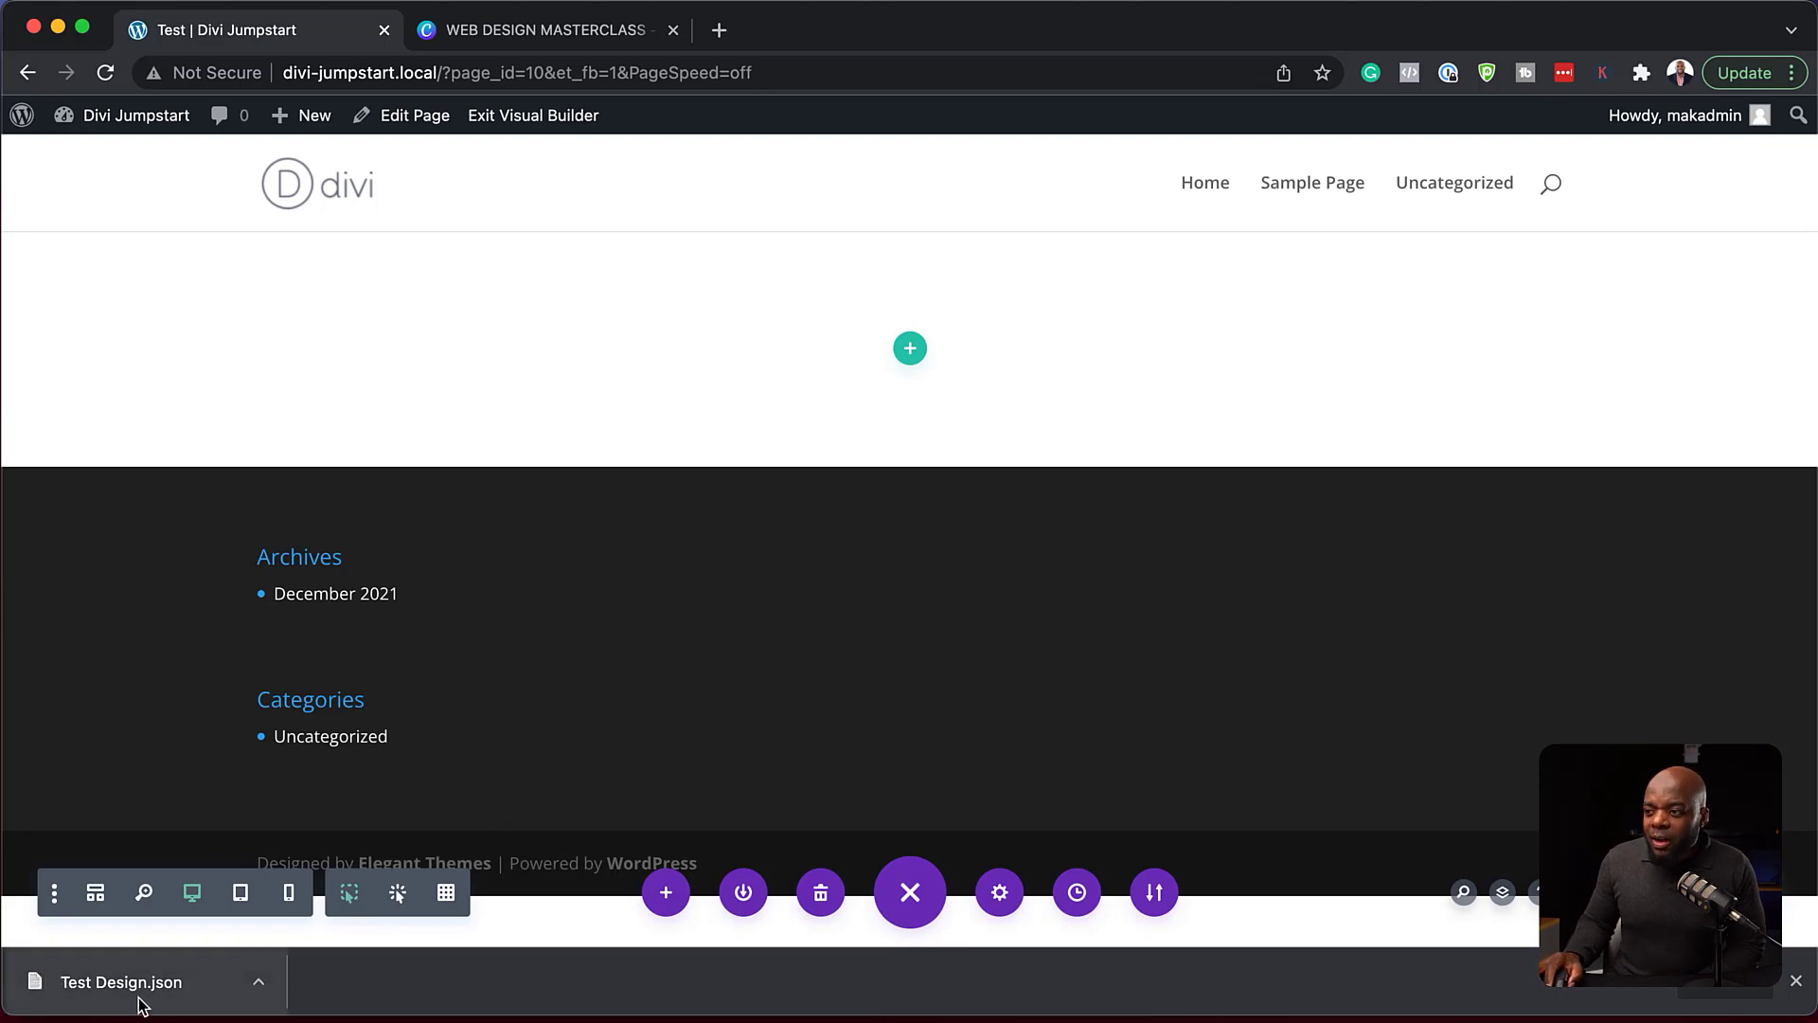
Step: Drop Test Design.json from the downloads bar onto the page, then close the downloads bar and the import window
left_click_drag(135, 996, 604, 383)
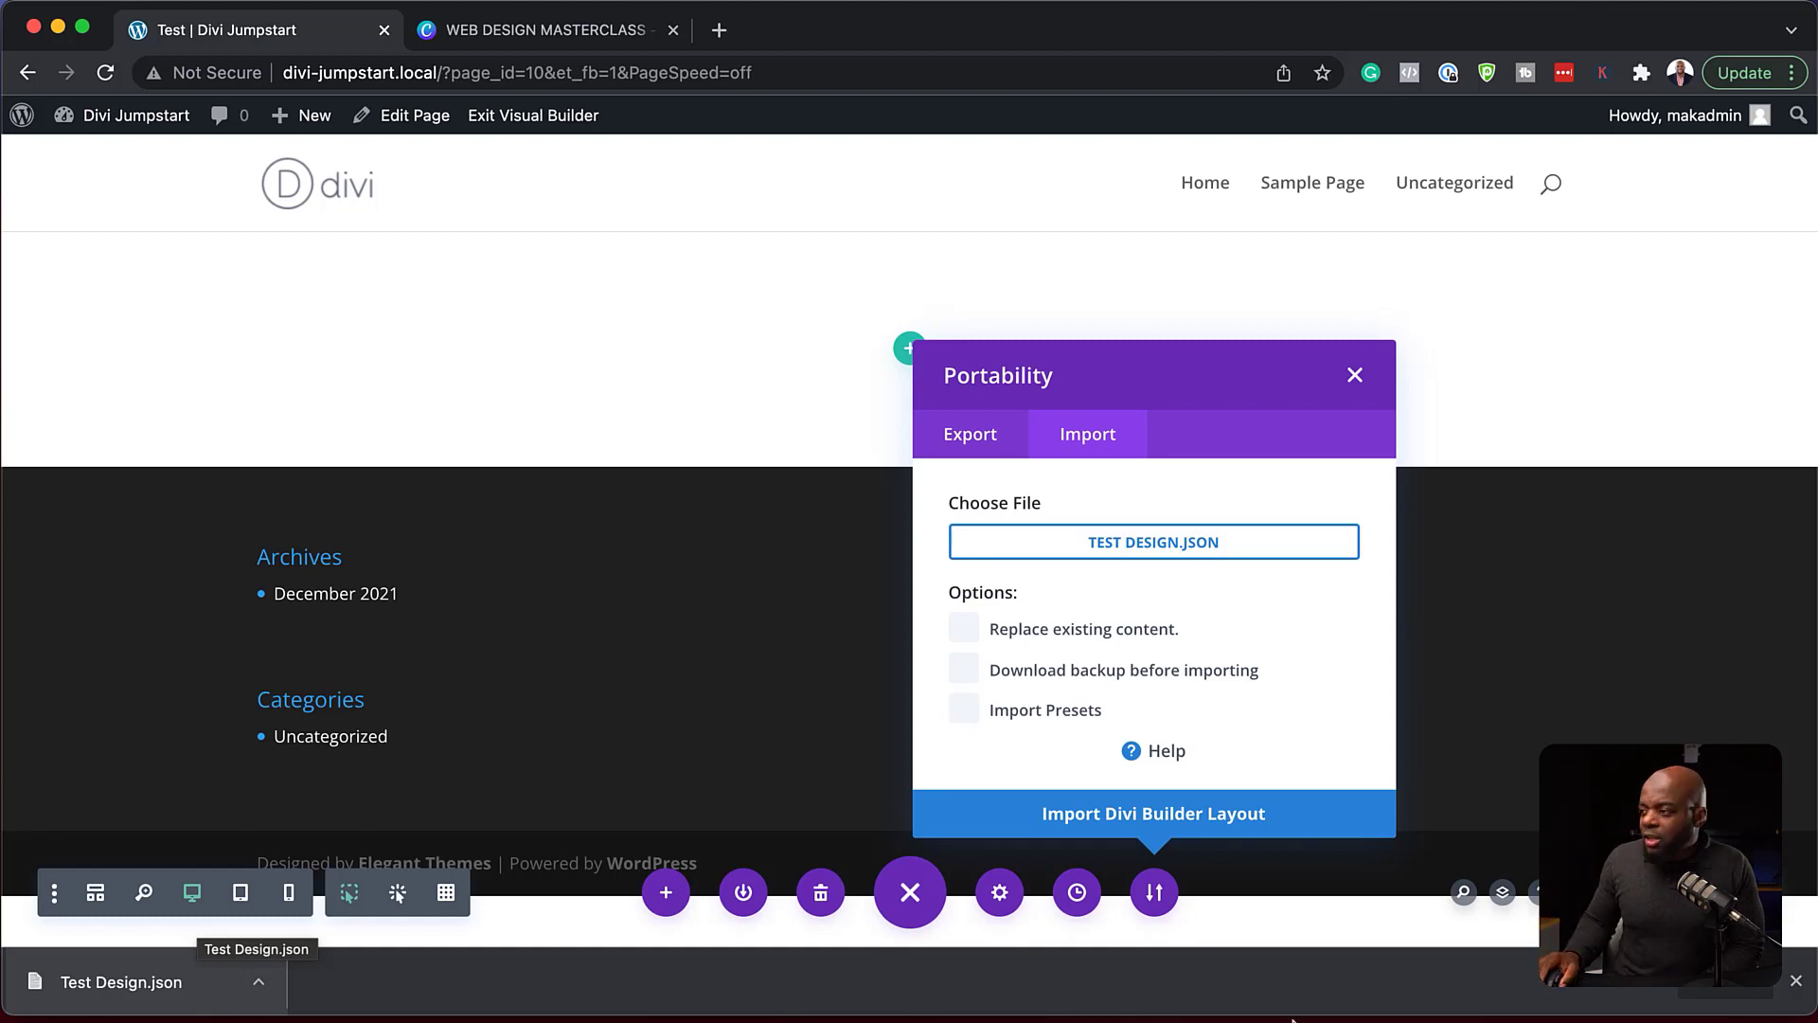
left_click(1796, 990)
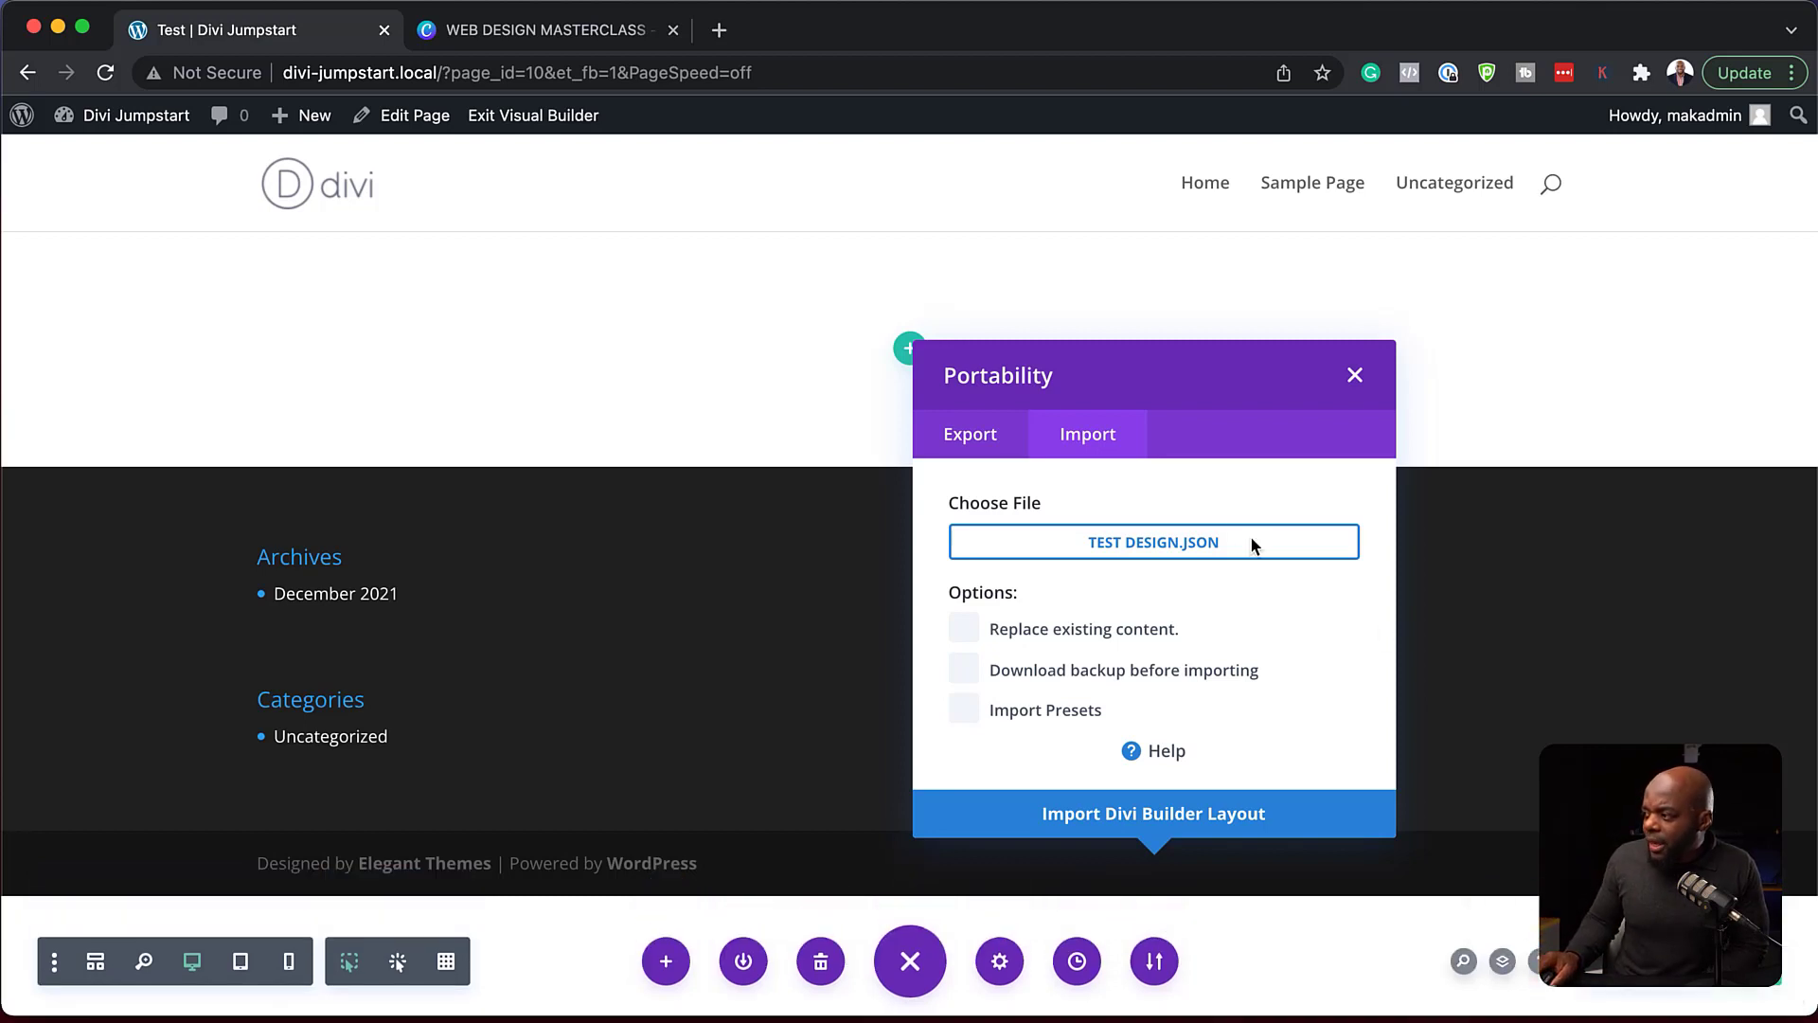
left_click(1183, 381)
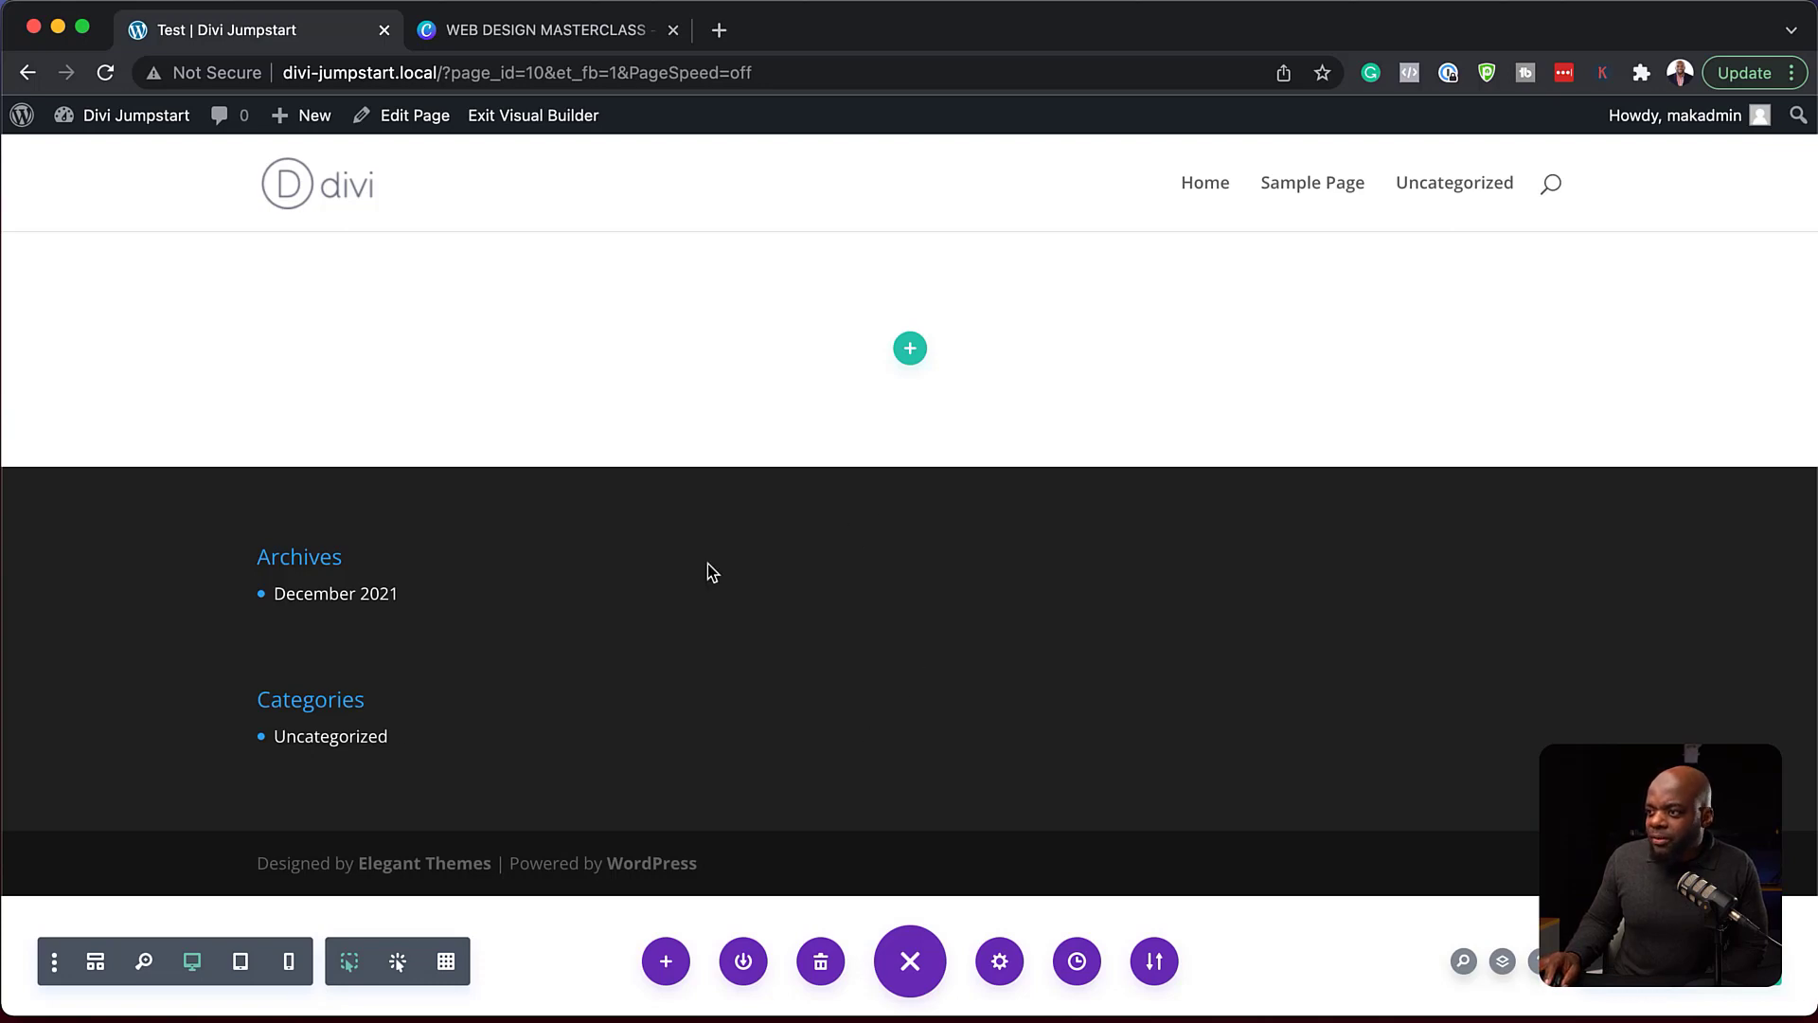
Step: In Finder's Downloads folder, drag Test Design.json onto the Divi page to load it for import
mouse_move(104, 984)
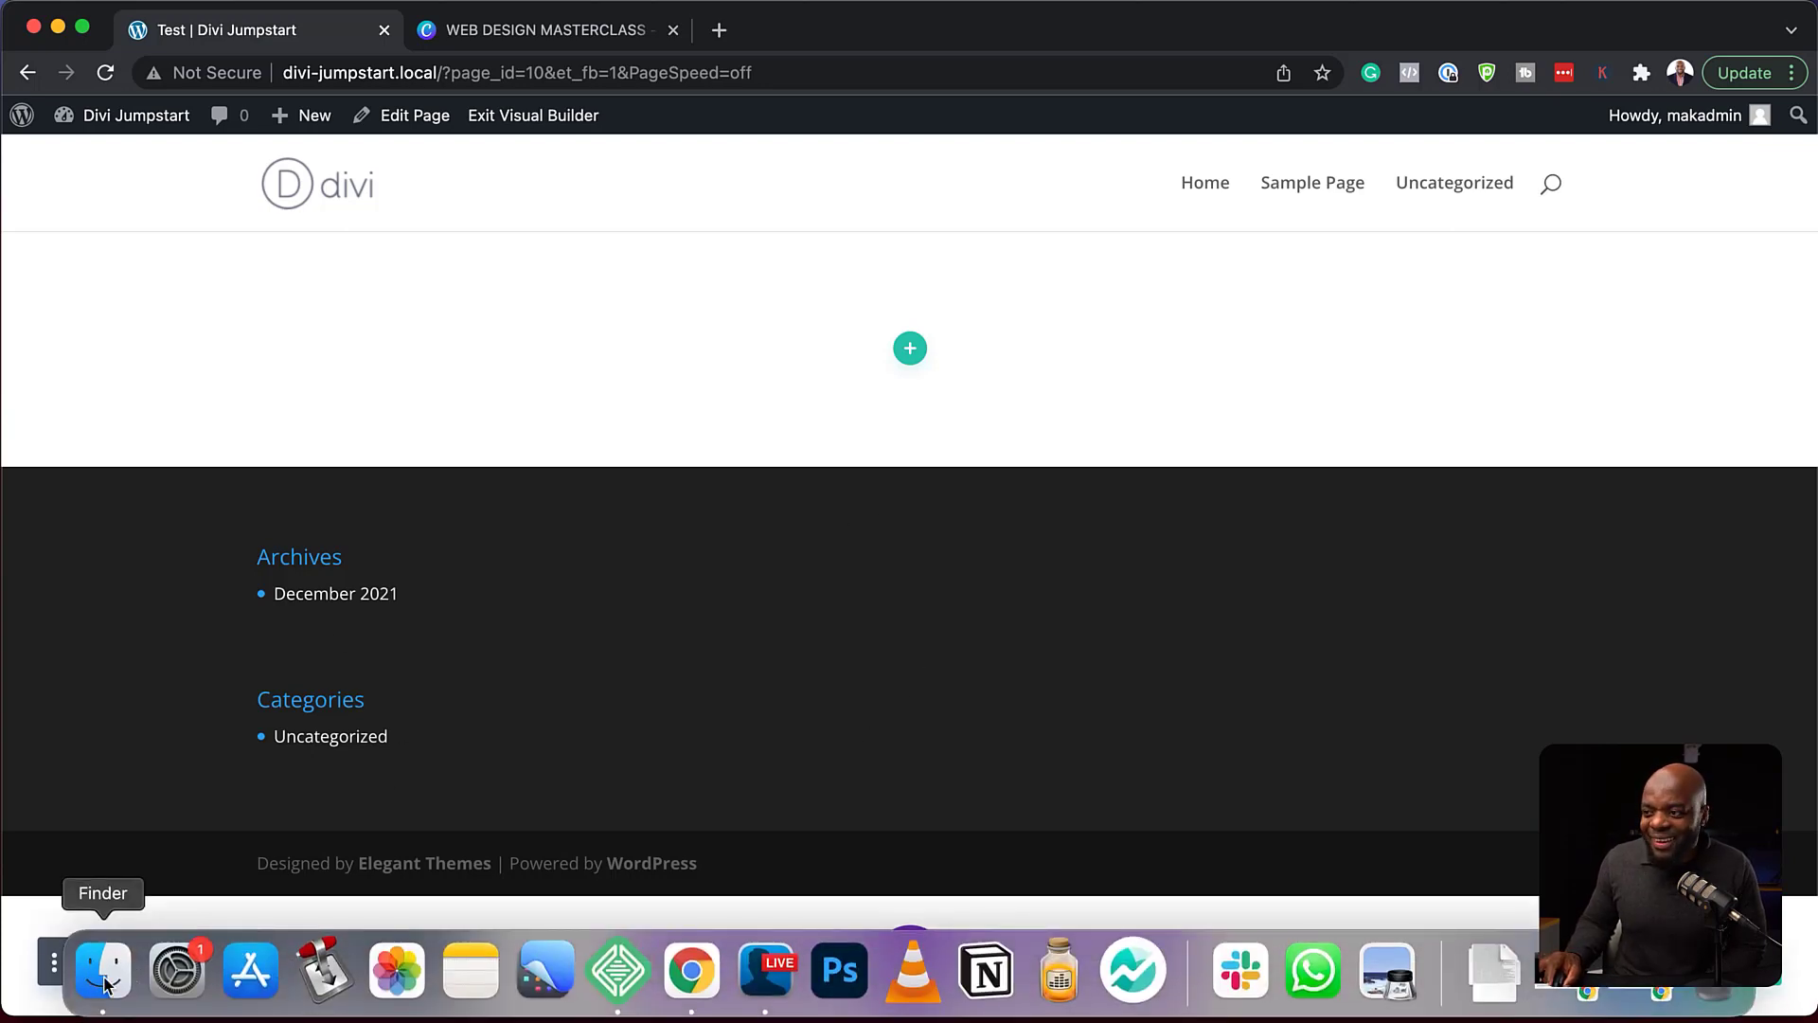
left_click(104, 985)
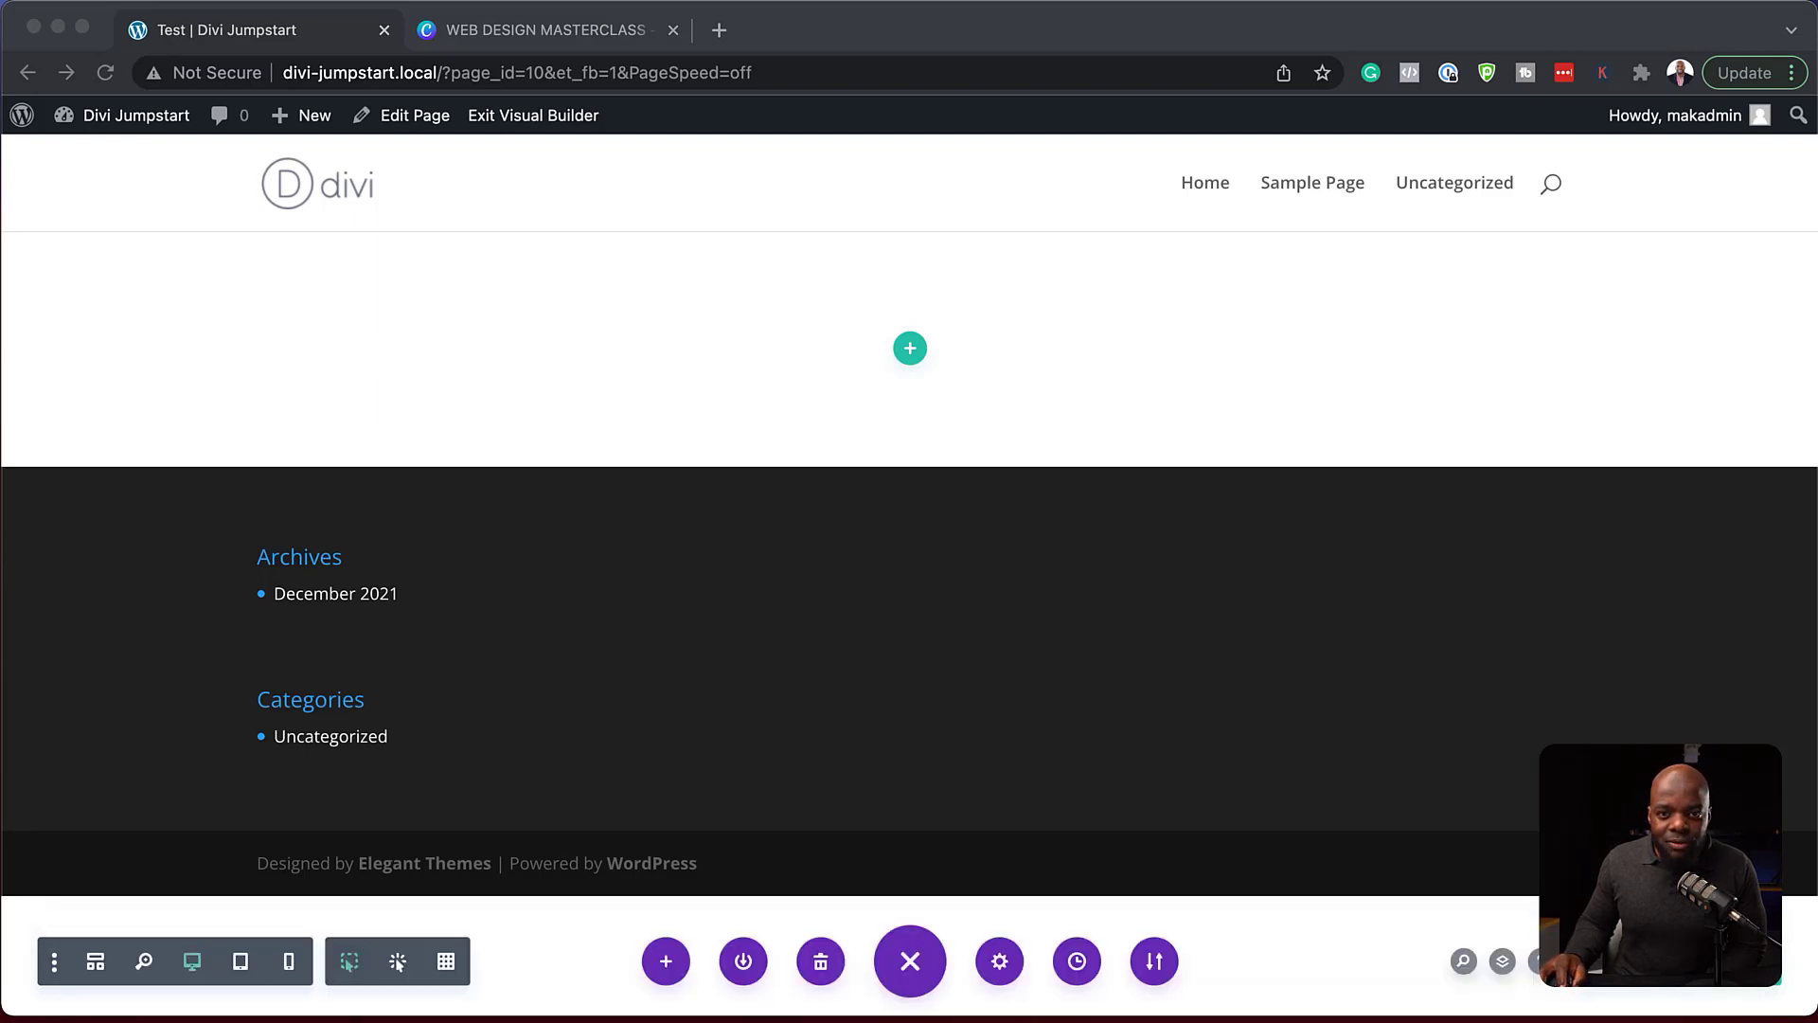
key("super+n")
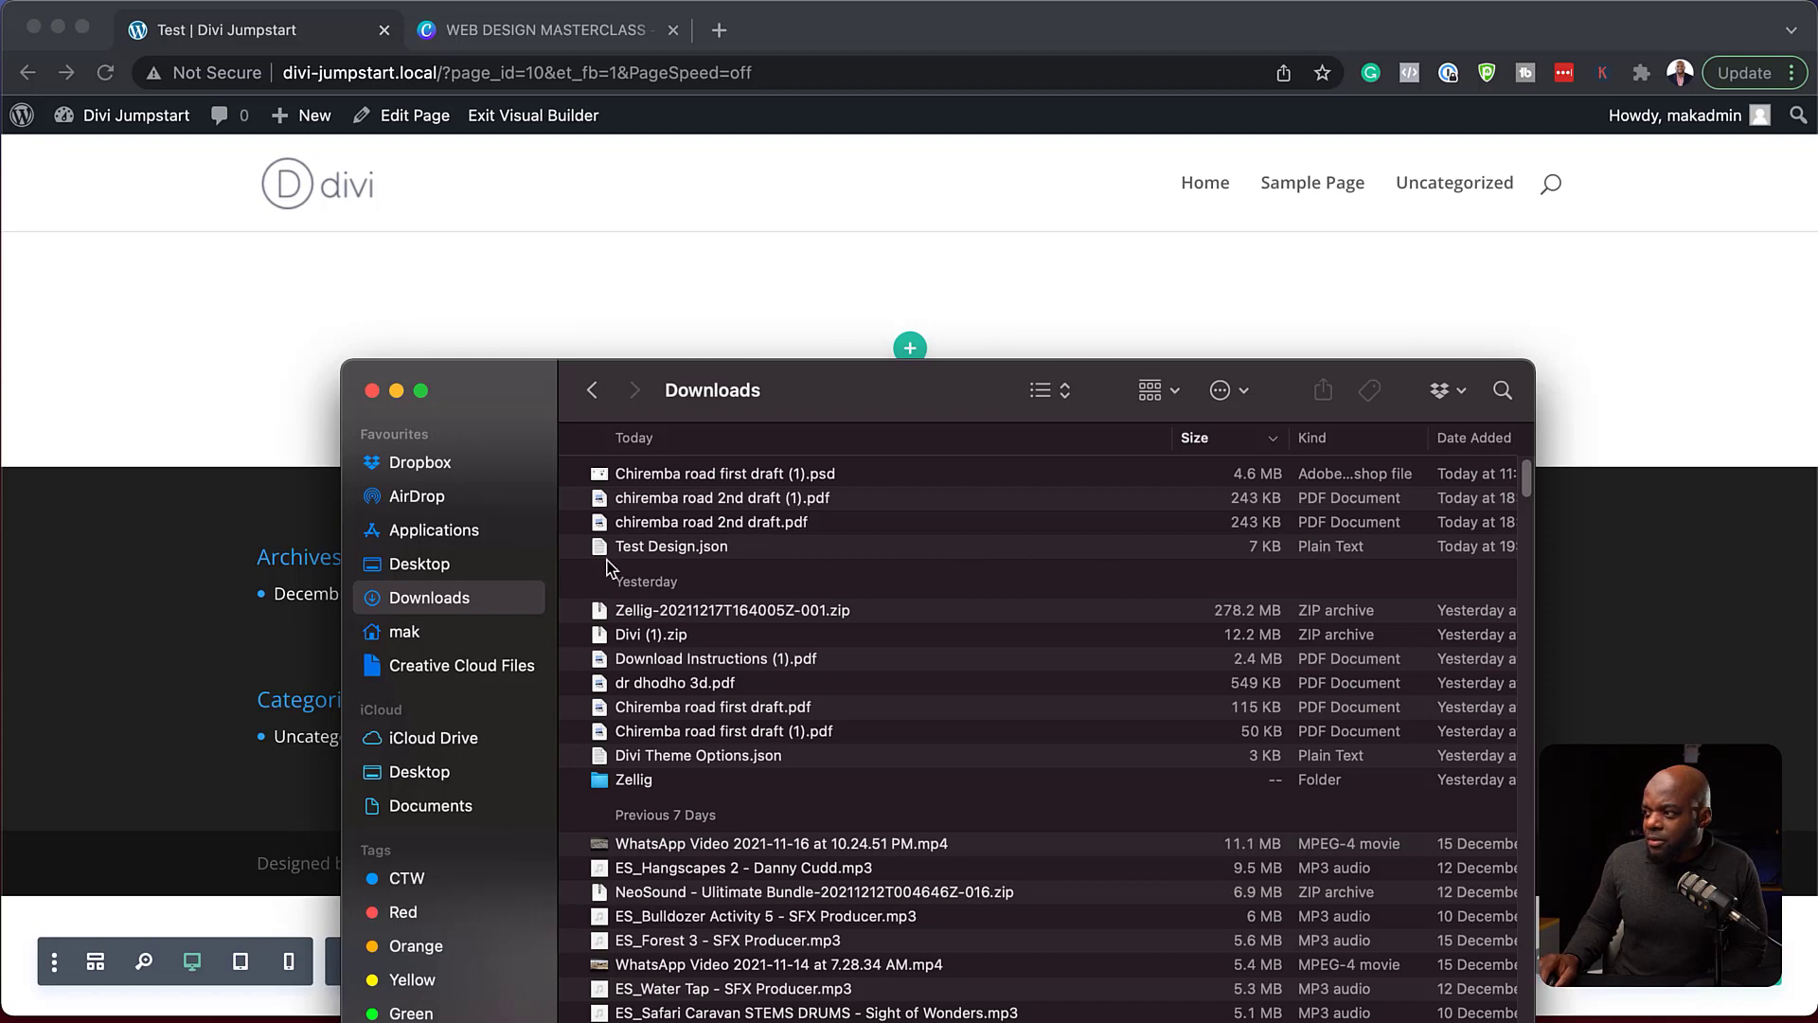
left_click_drag(599, 556, 281, 327)
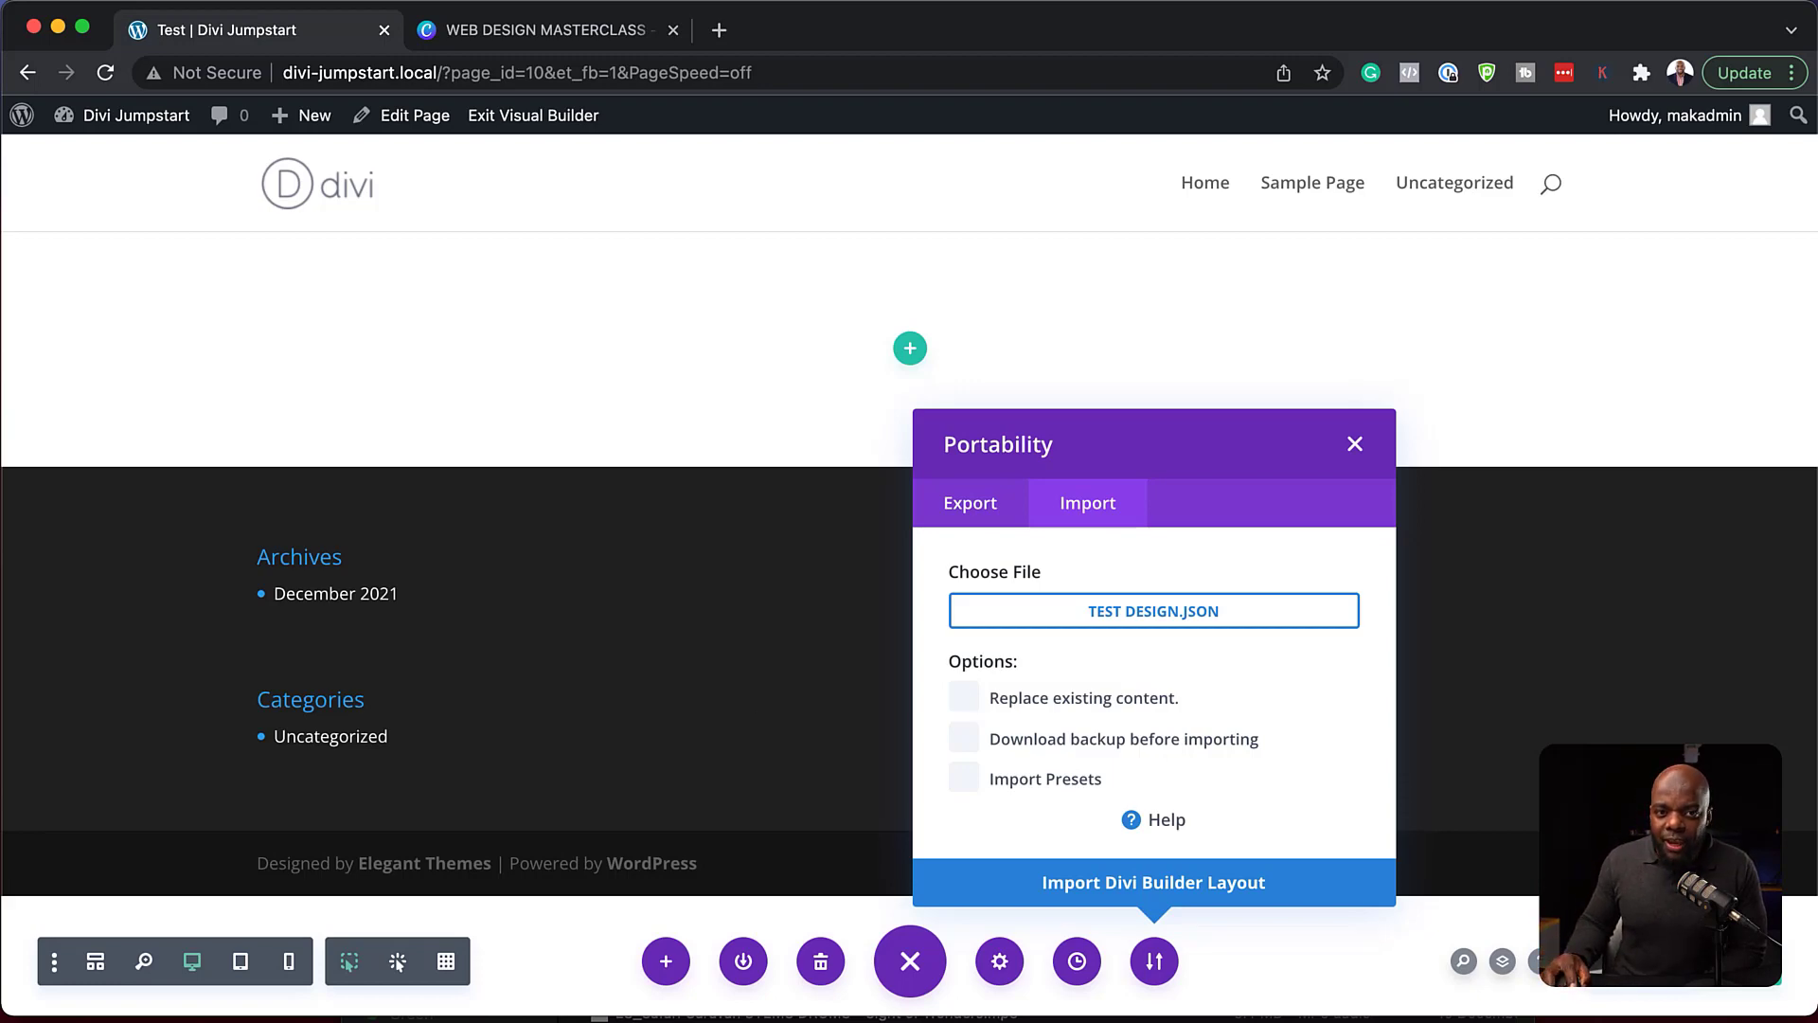
Step: Import Test Design.json with 'Replace existing content' ticked
left_click(965, 699)
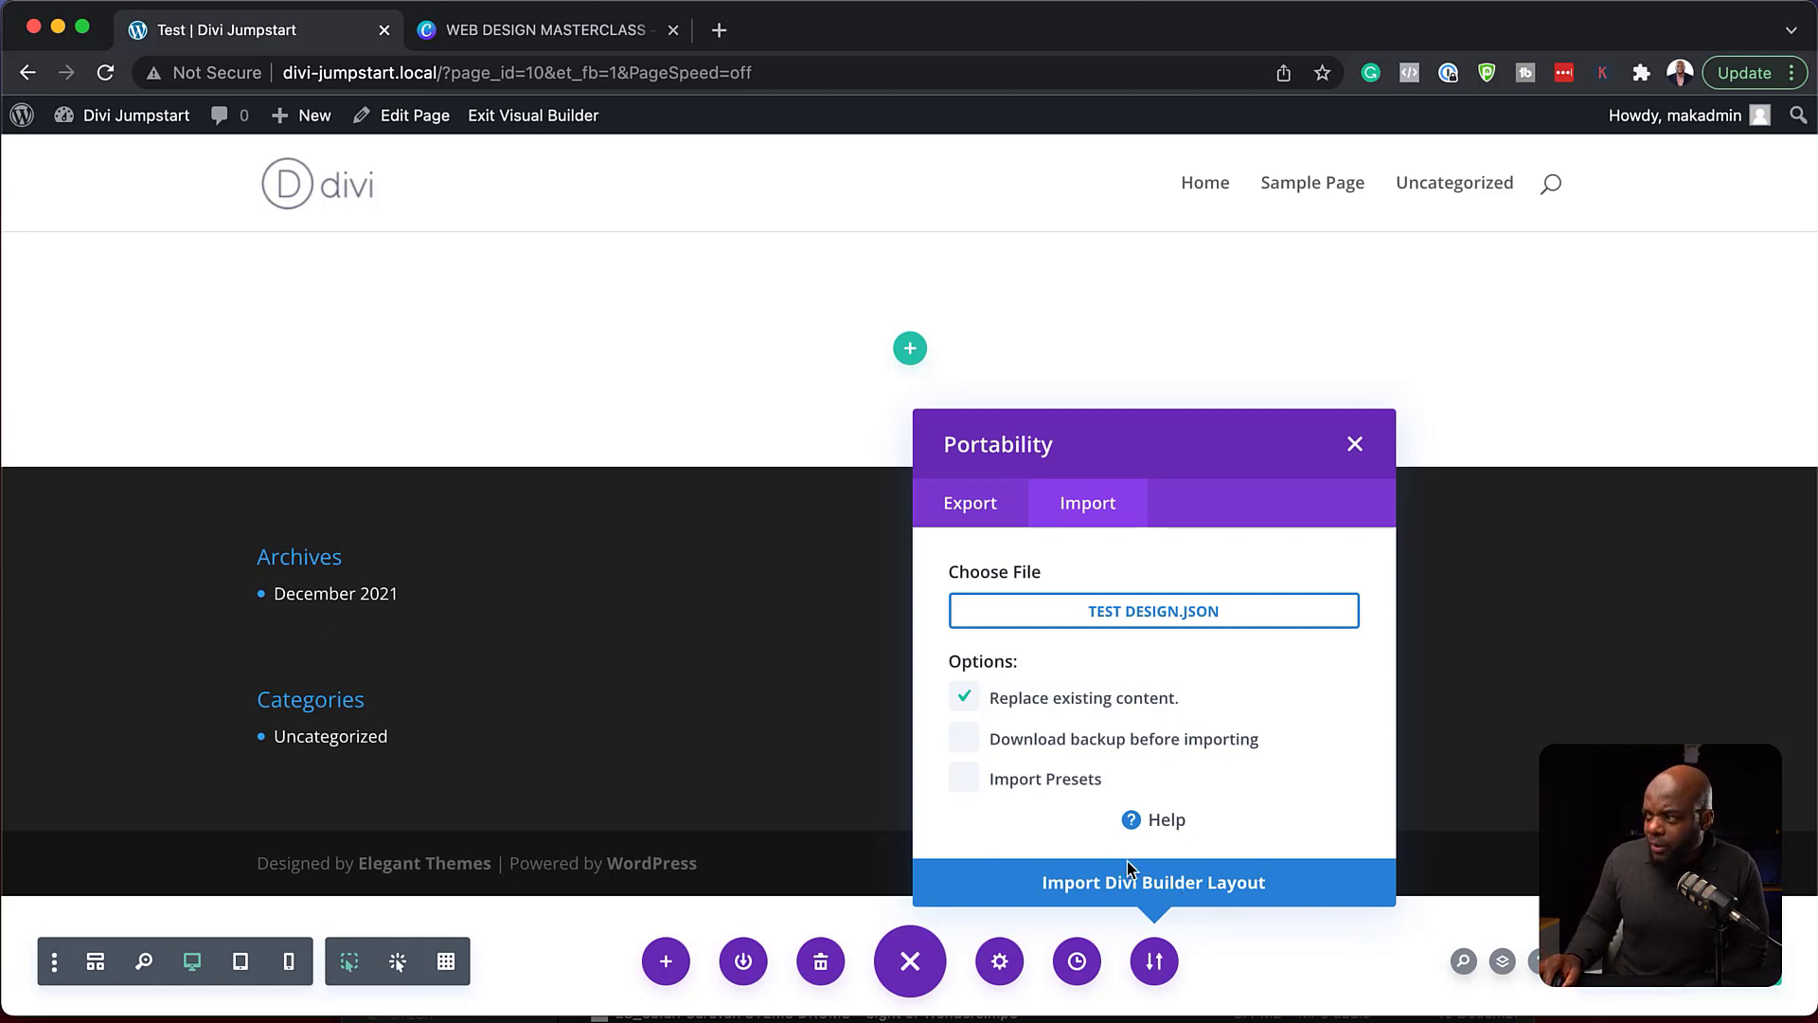
left_click(1188, 887)
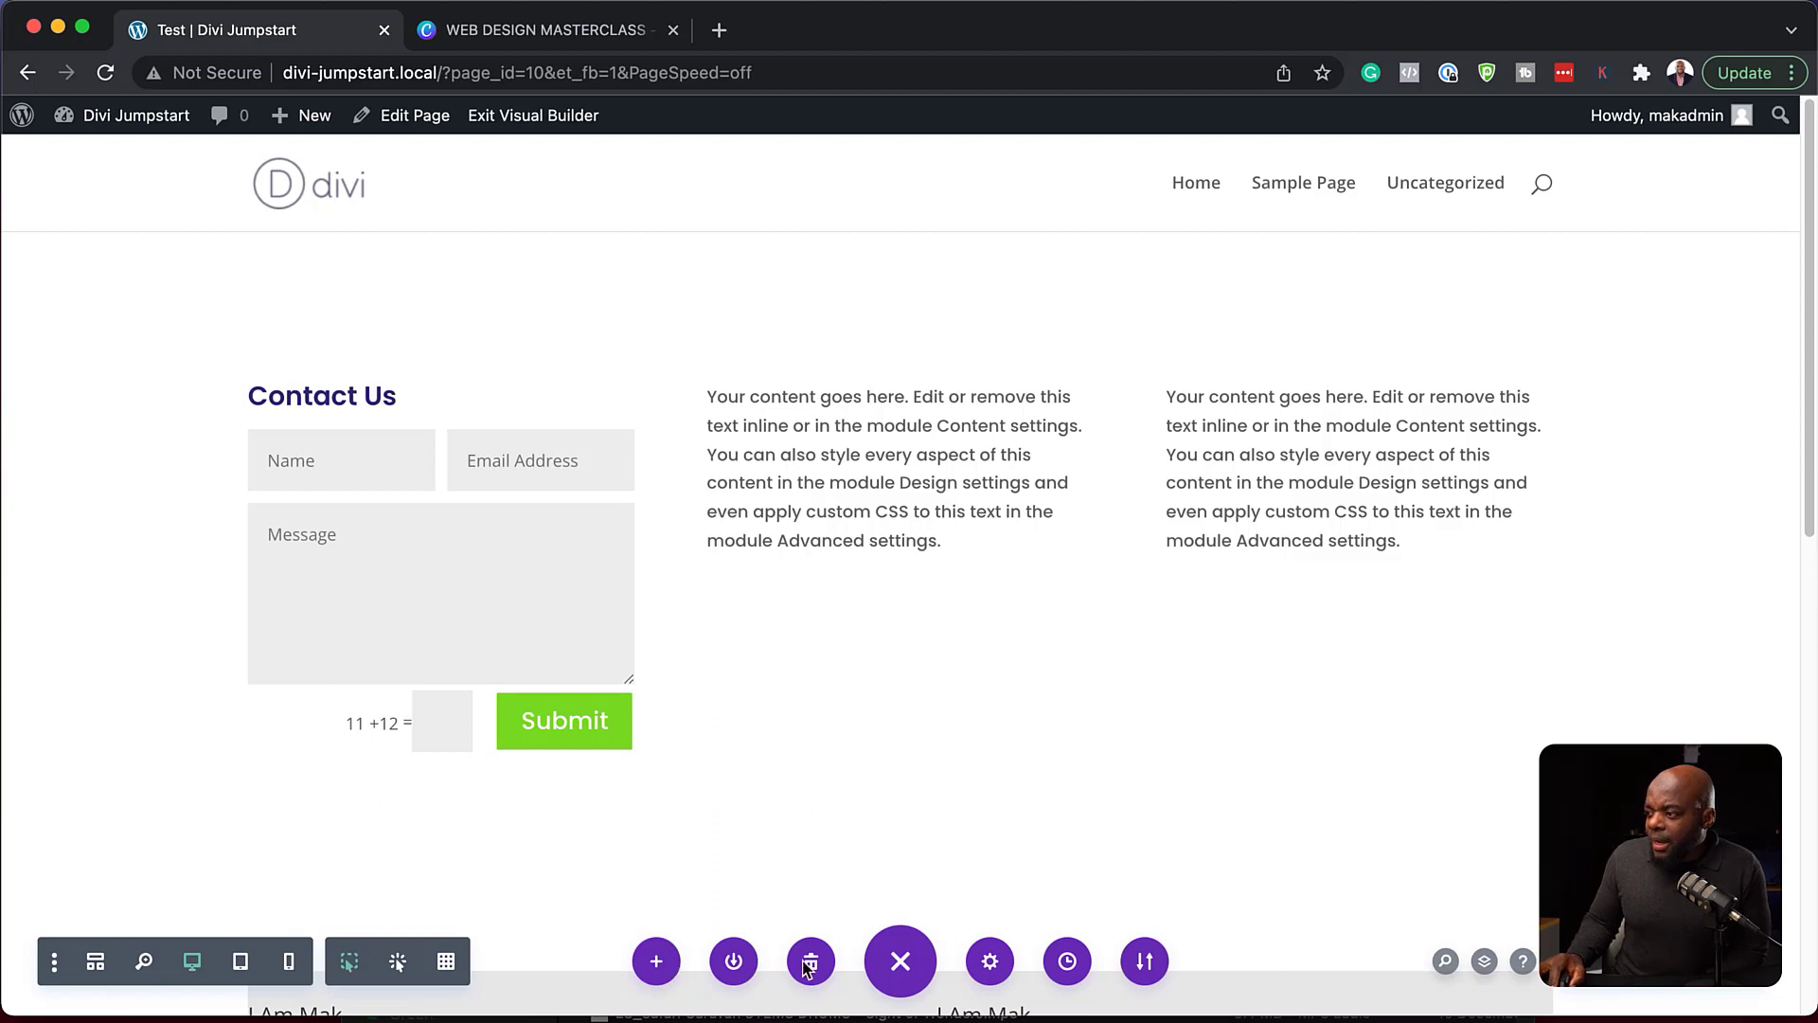
Step: In Page Settings, try dark navy, then white content-area backgrounds, and a yellow section background
left_click(988, 961)
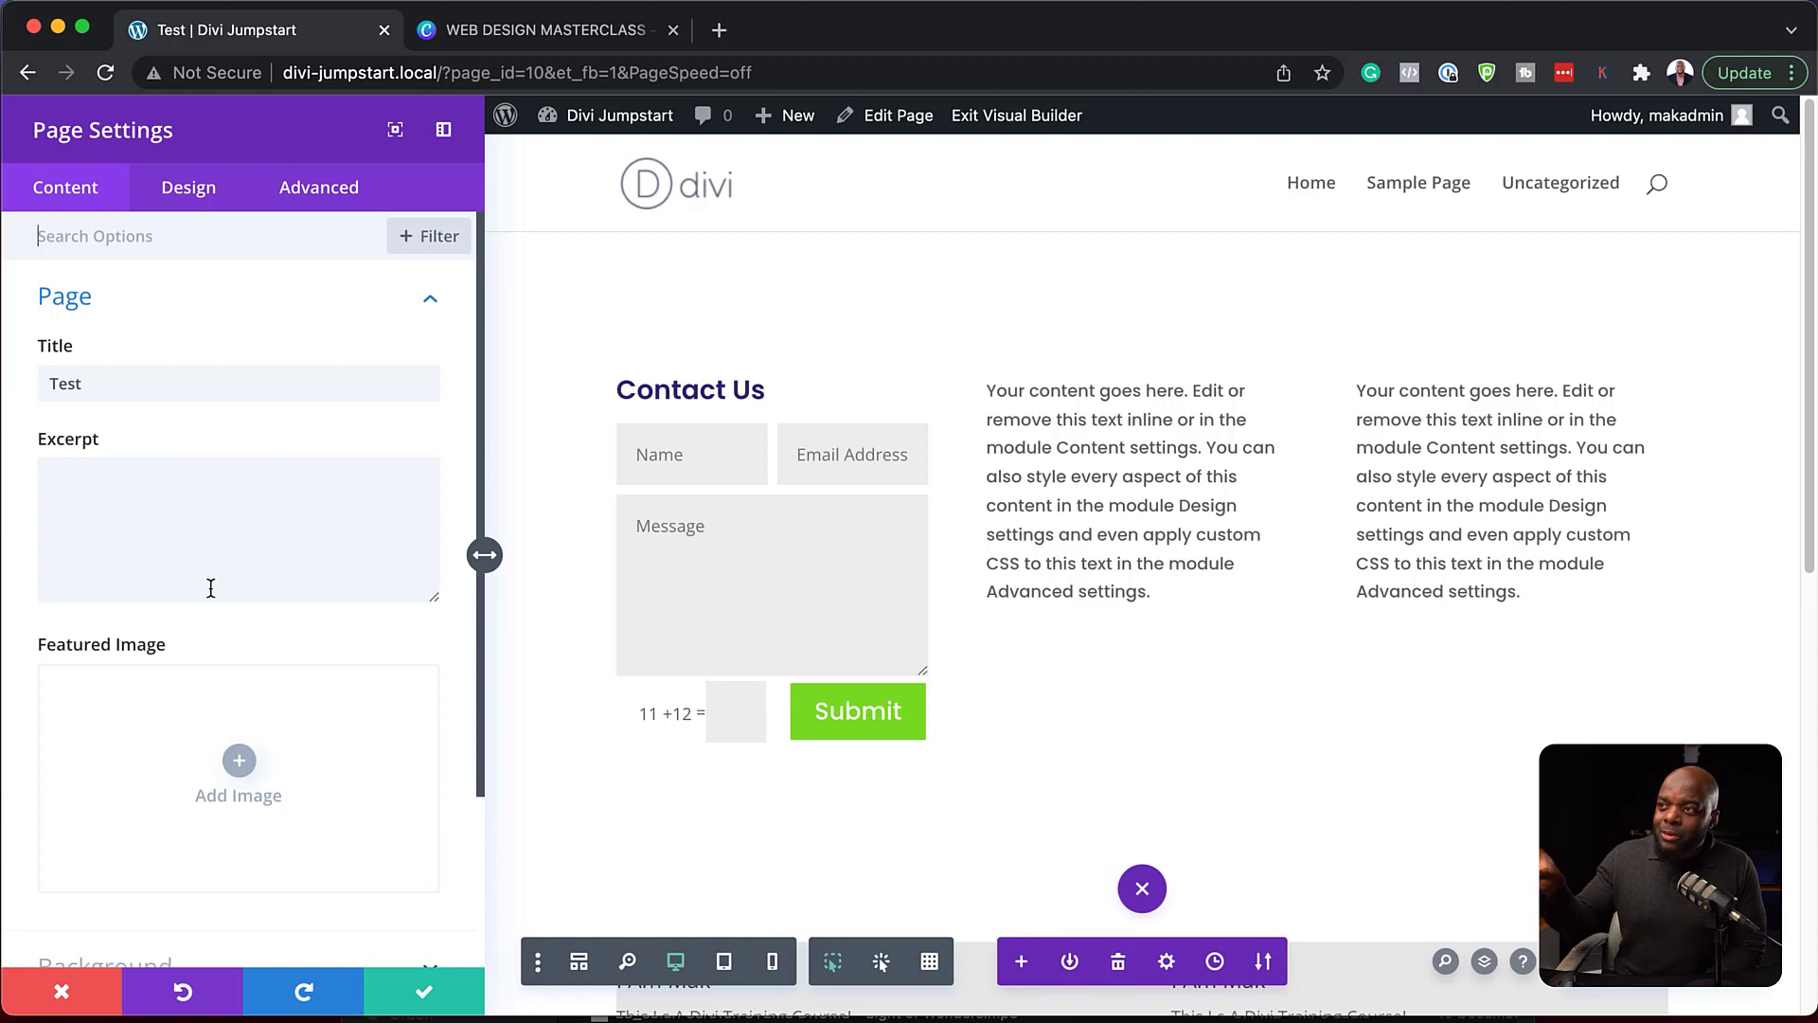
scroll(210, 588, "down", 3)
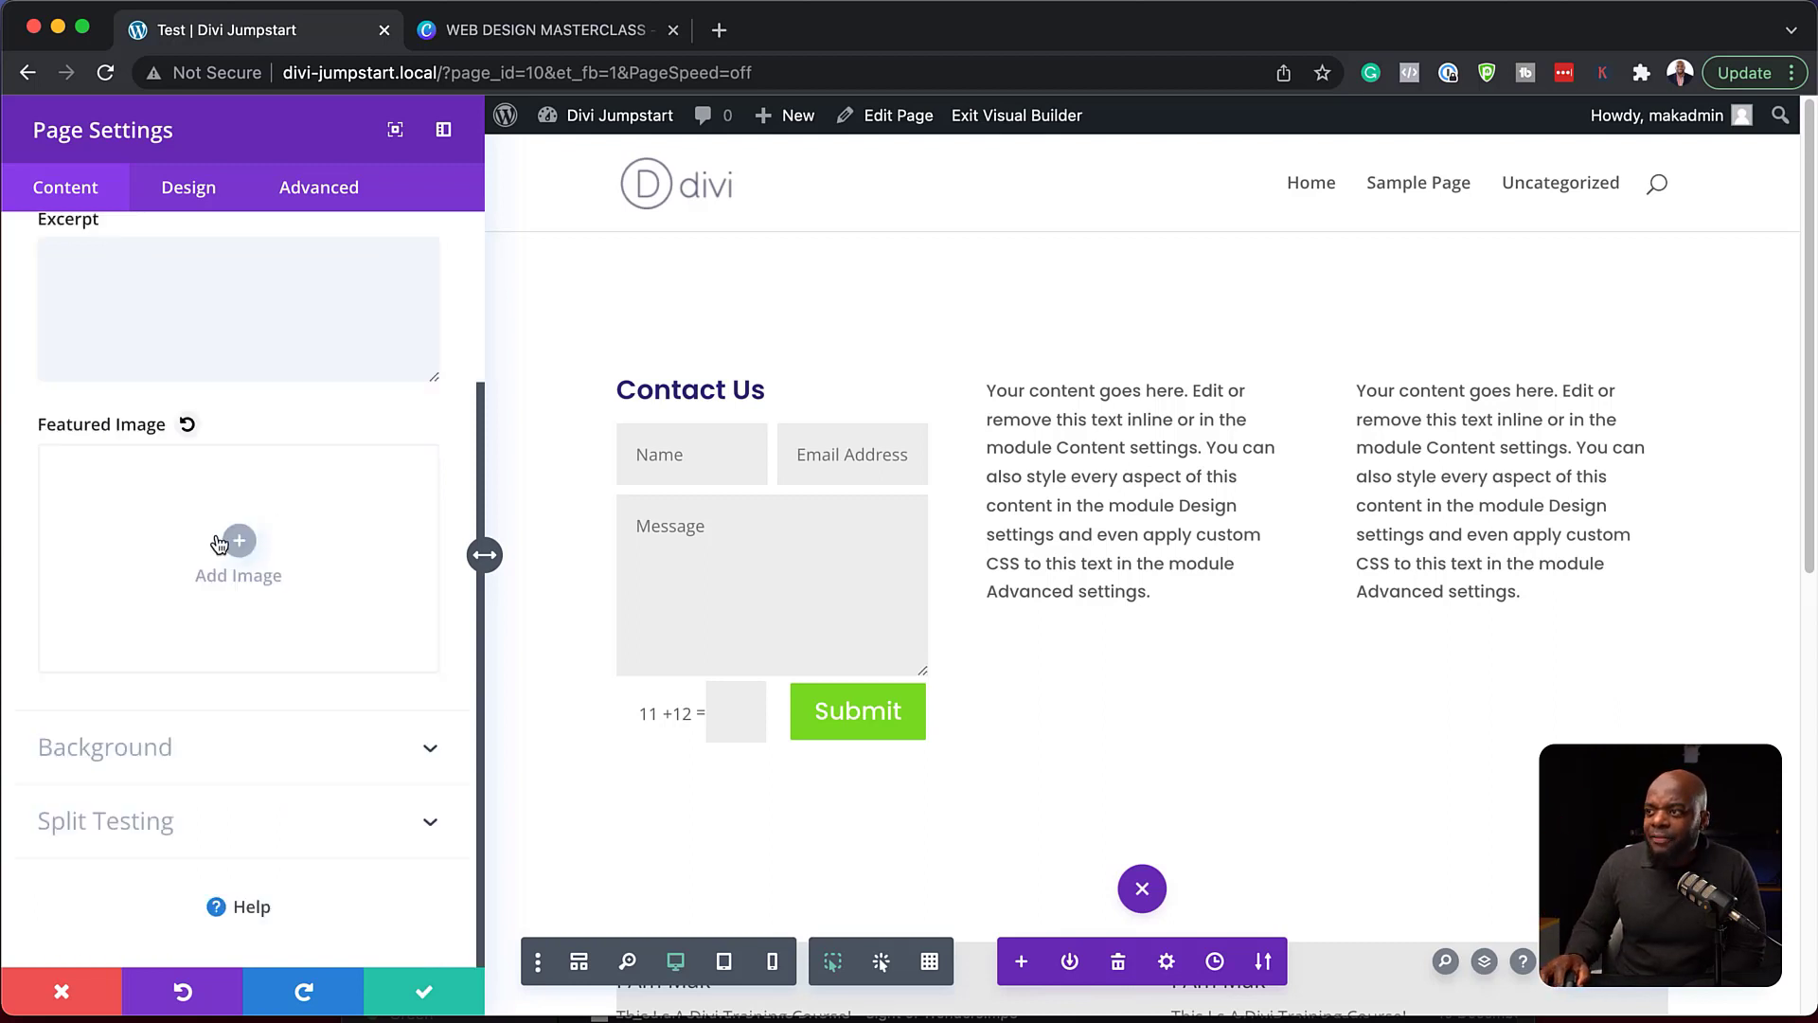
left_click(126, 748)
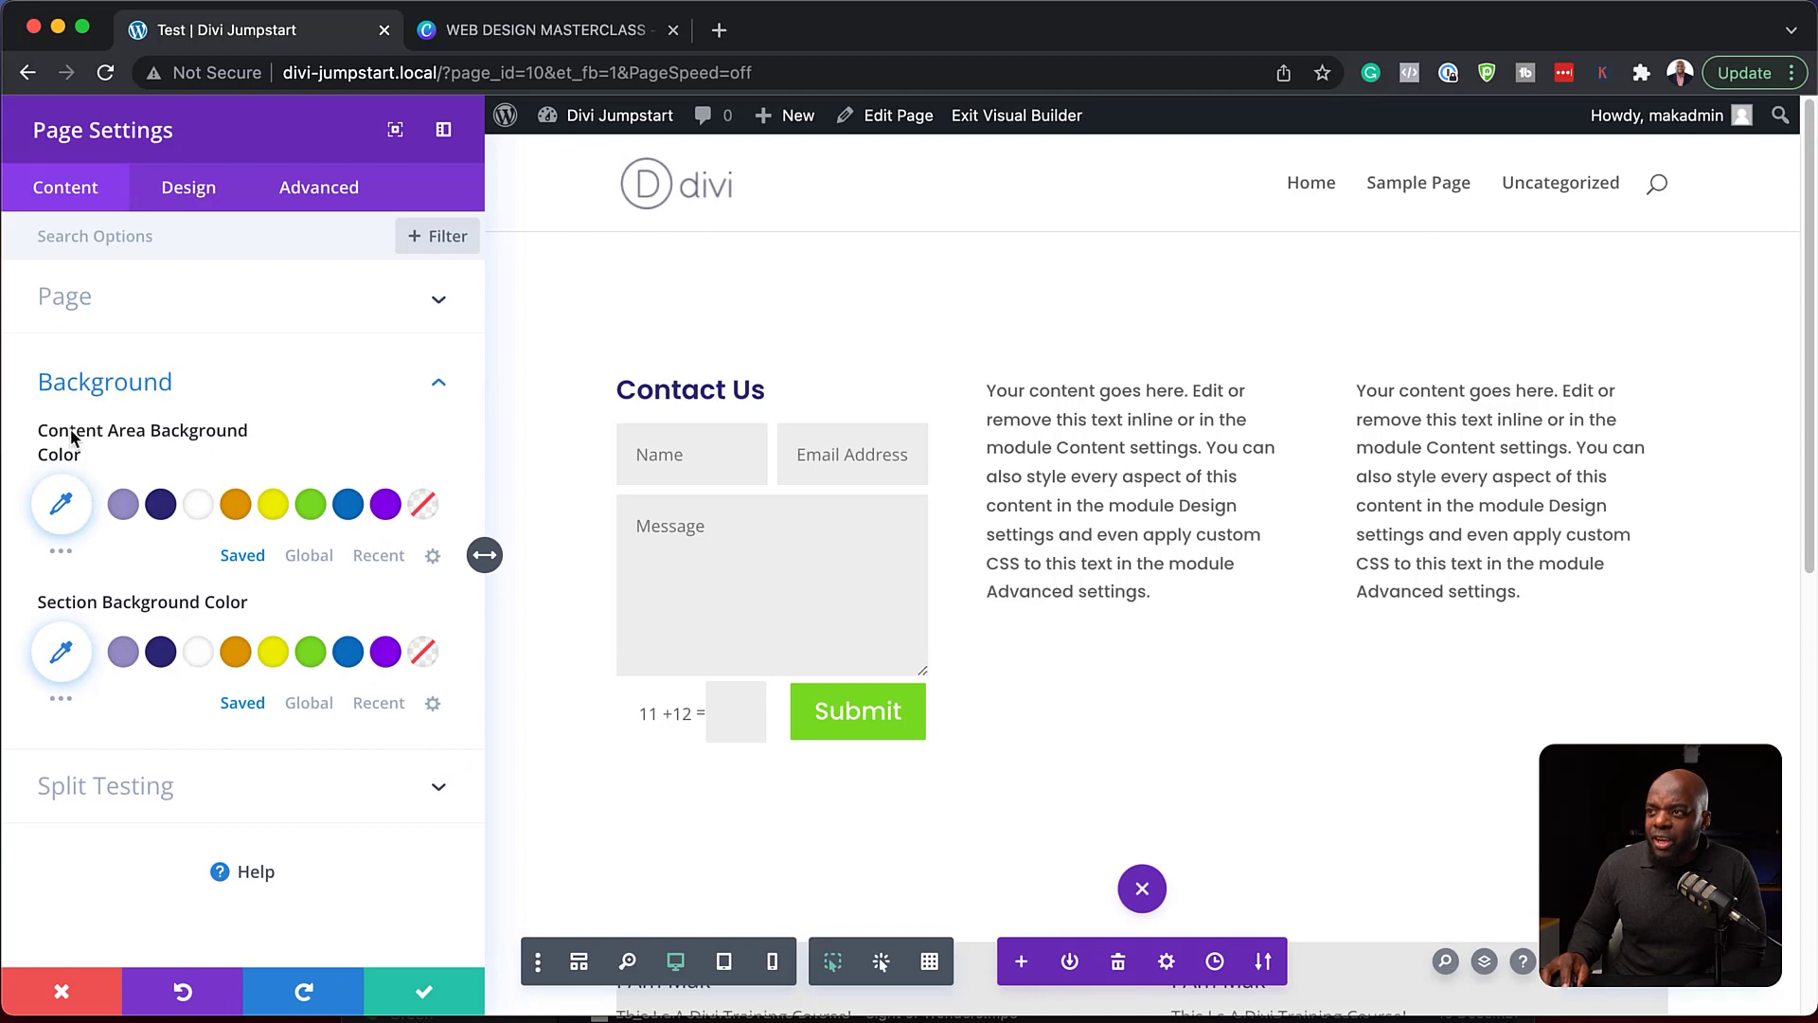
left_click(161, 504)
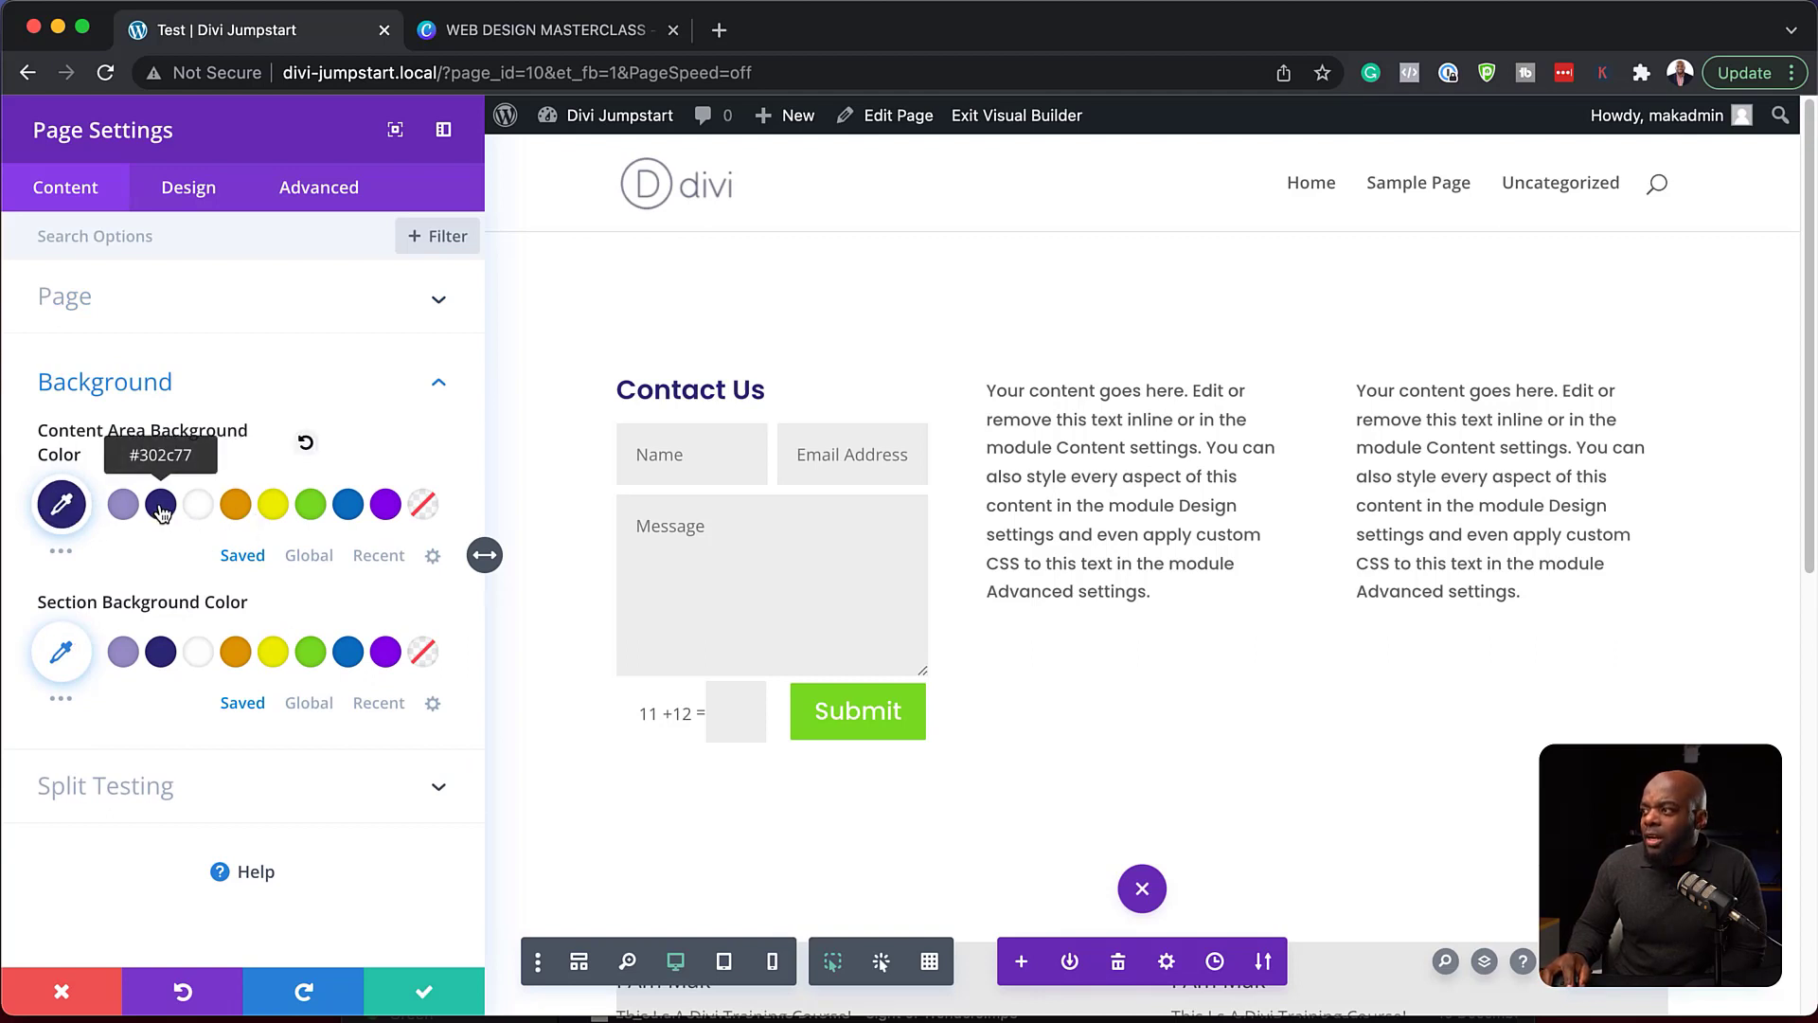
scroll(702, 723, "down", 2)
scroll(701, 723, "down", 7)
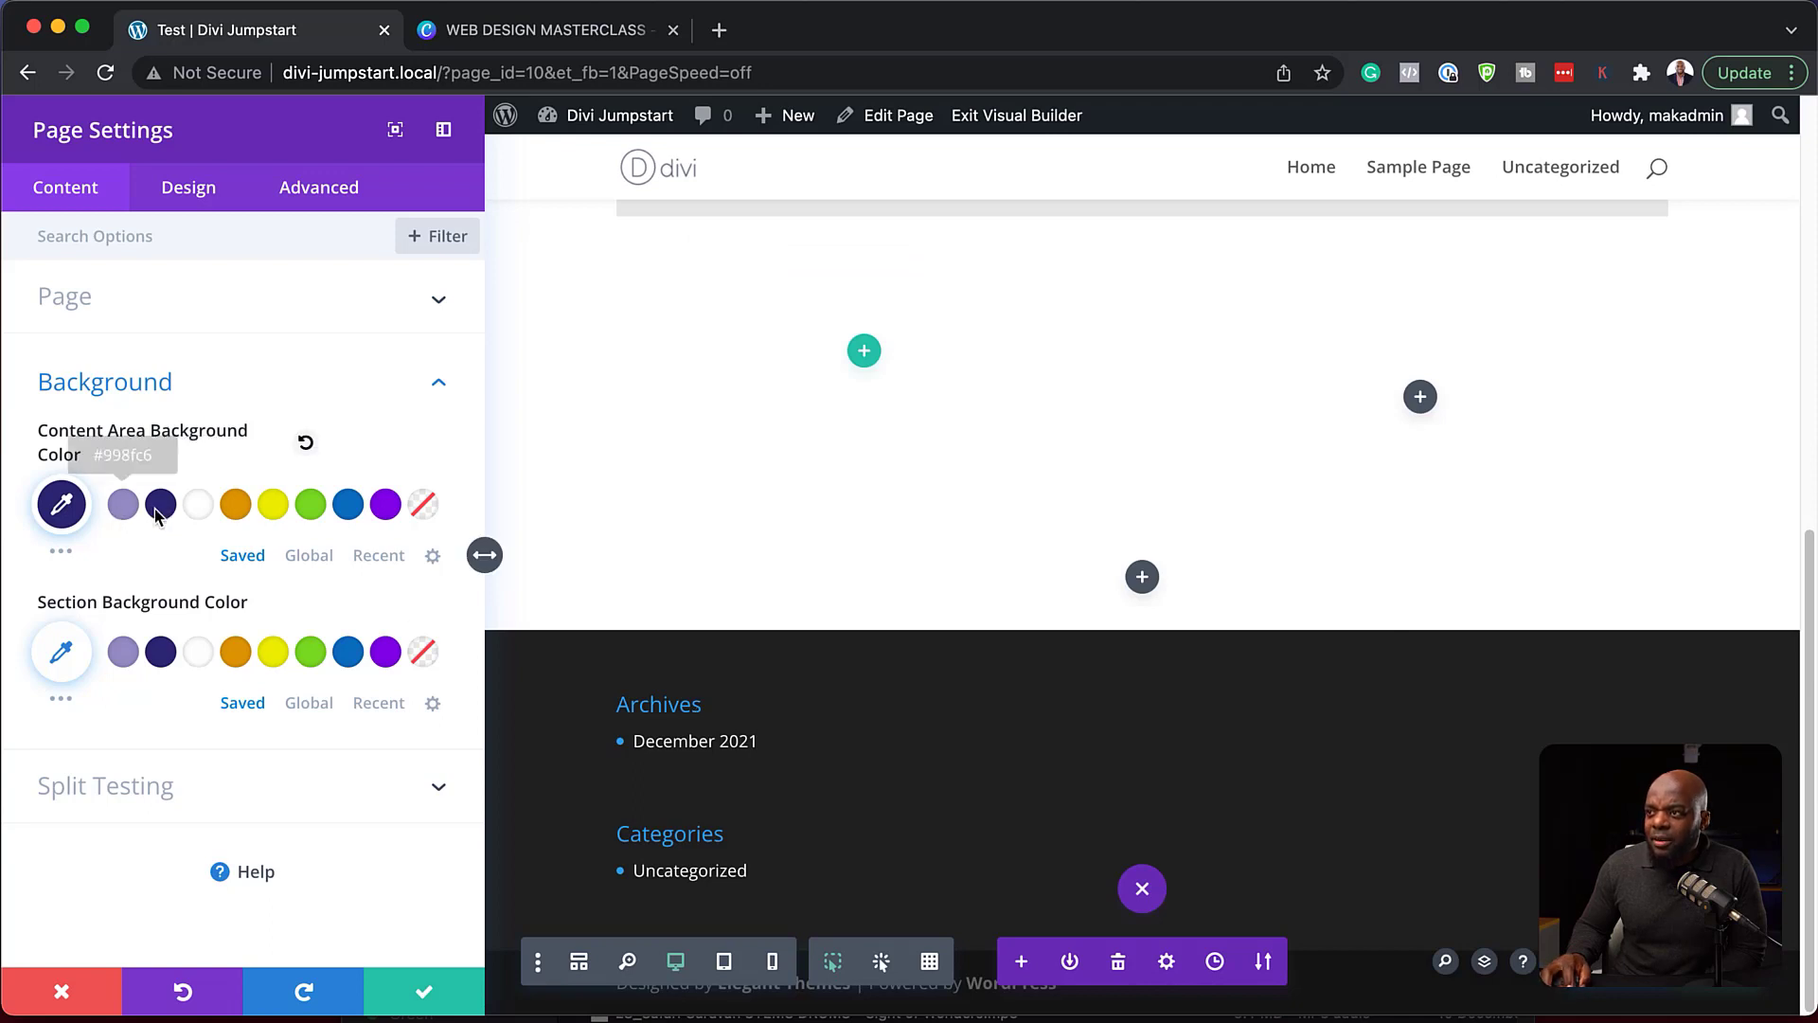
left_click(198, 506)
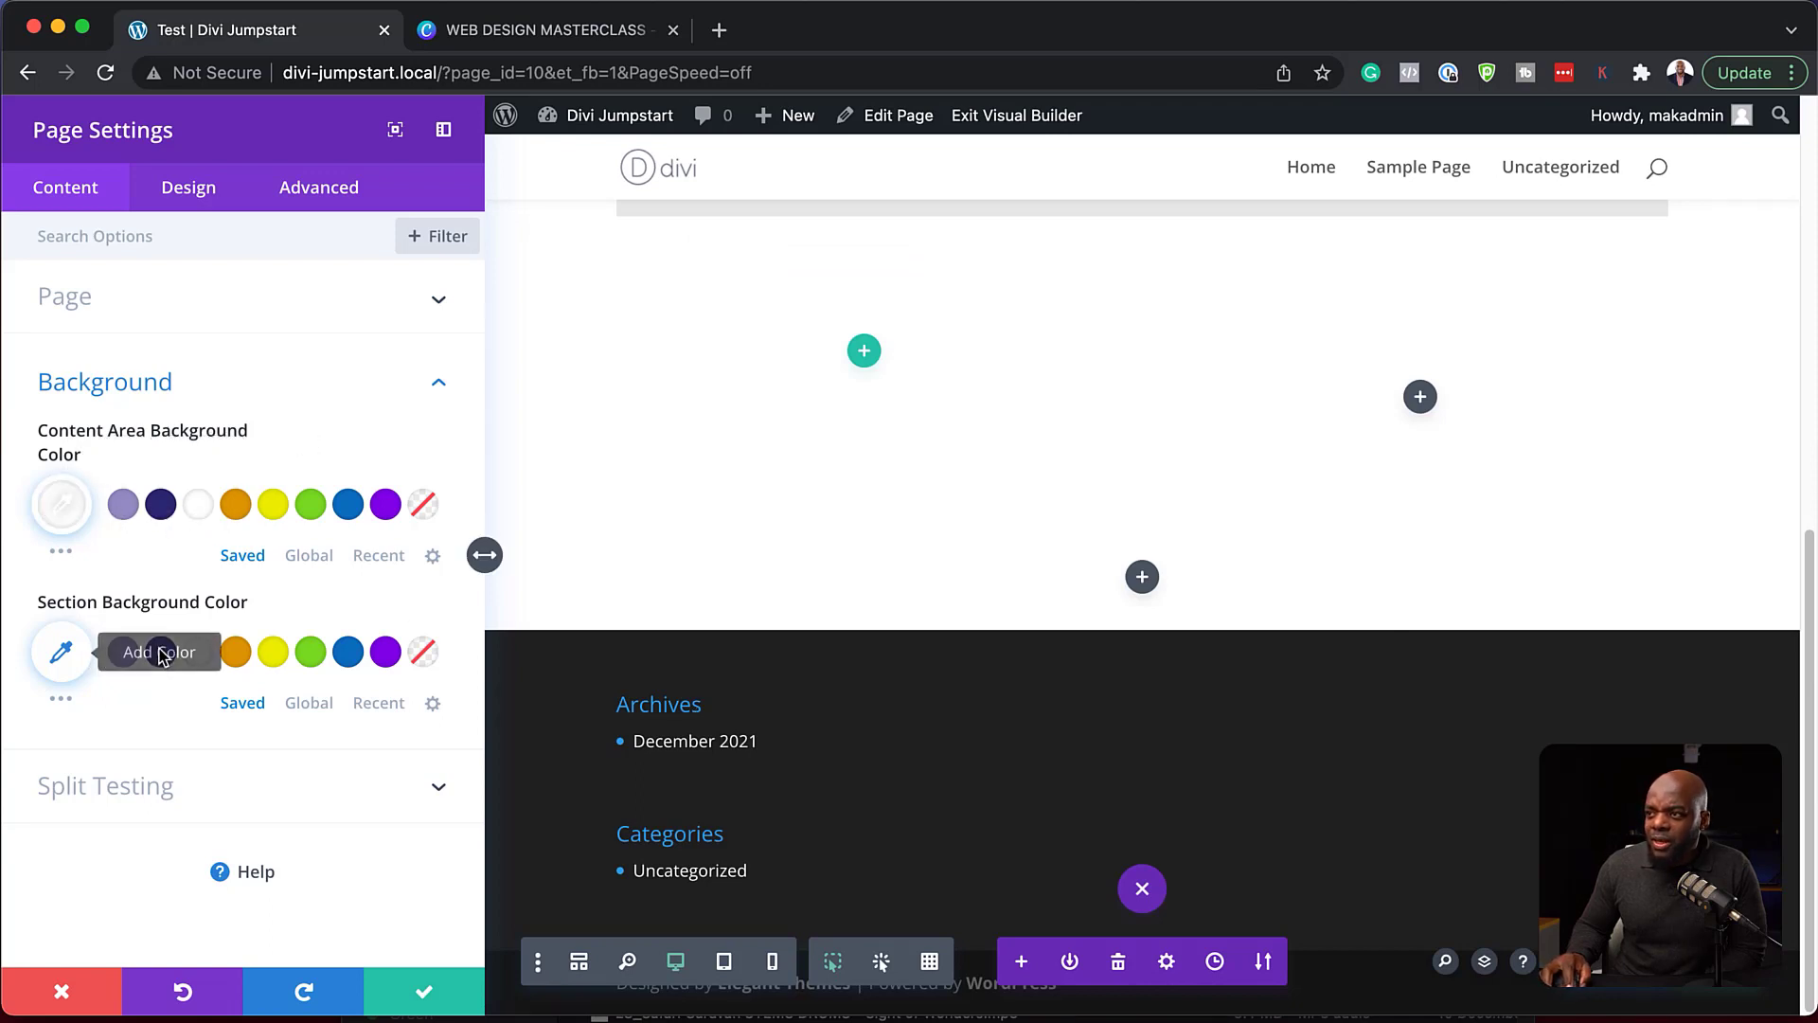
left_click(272, 652)
Step: Reset the section background colour to its default and save the page settings
scroll(751, 560, "up", 7)
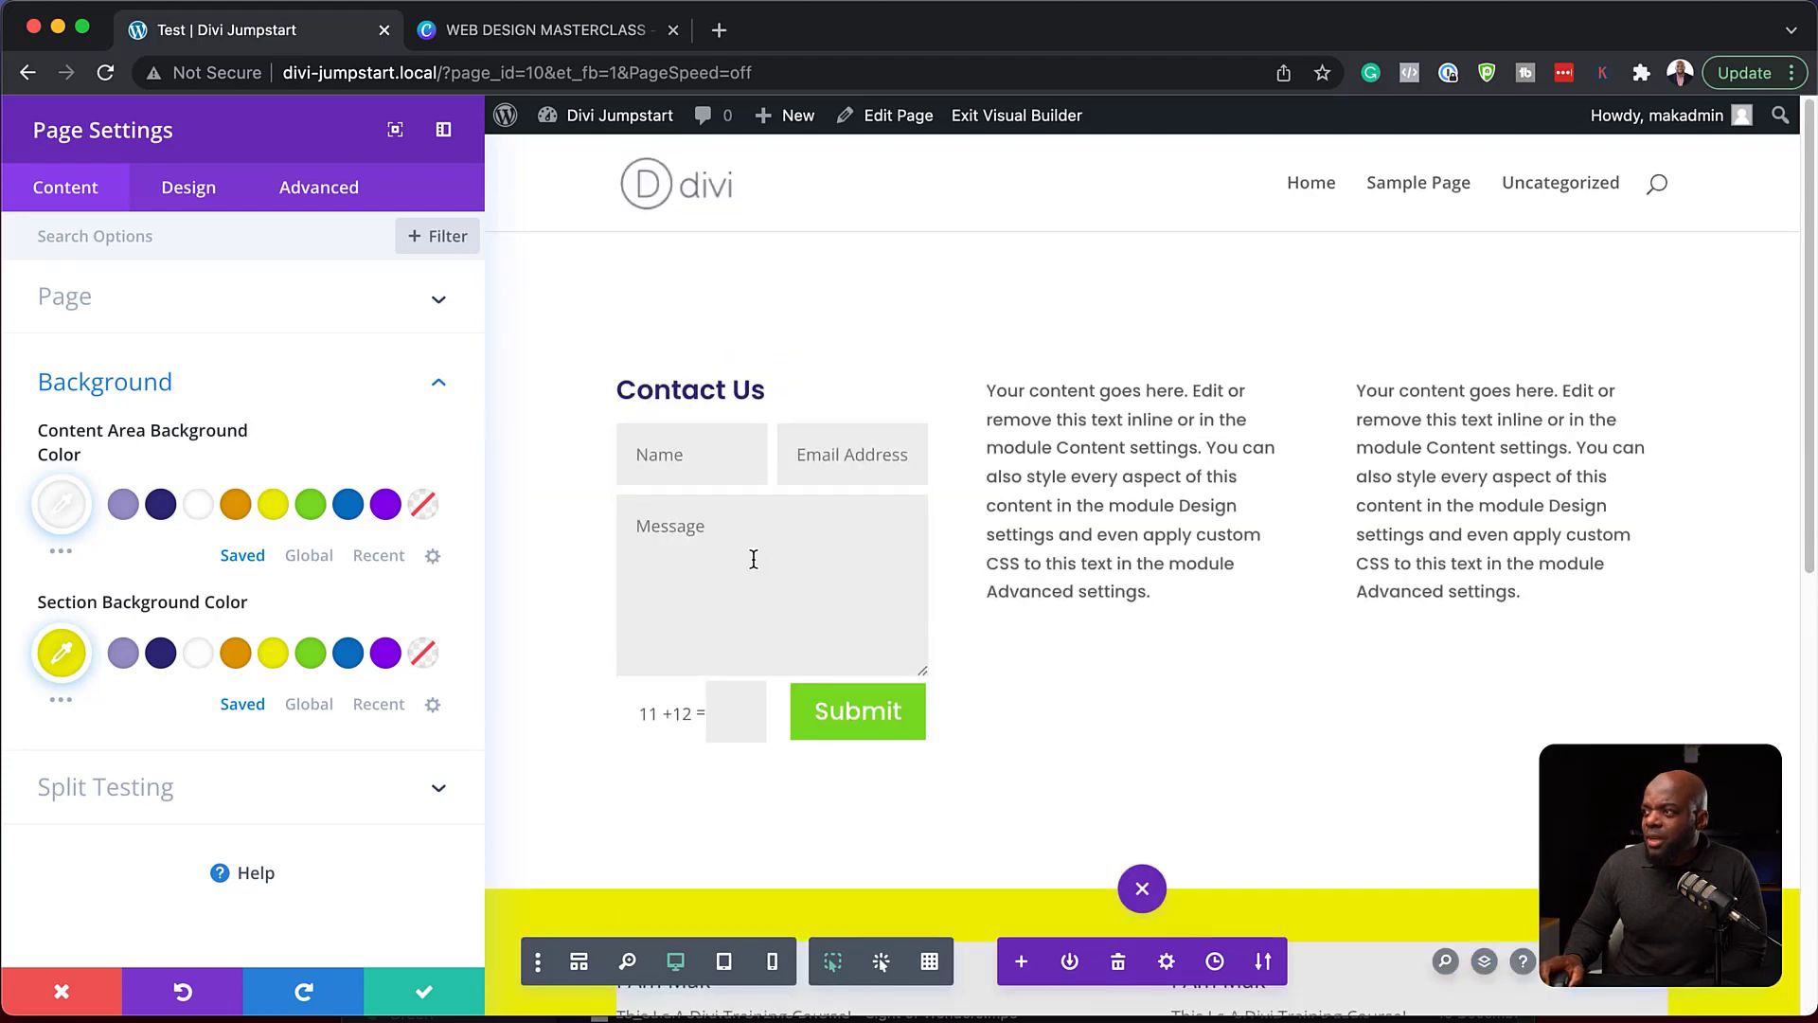
scroll(753, 557, "down", 5)
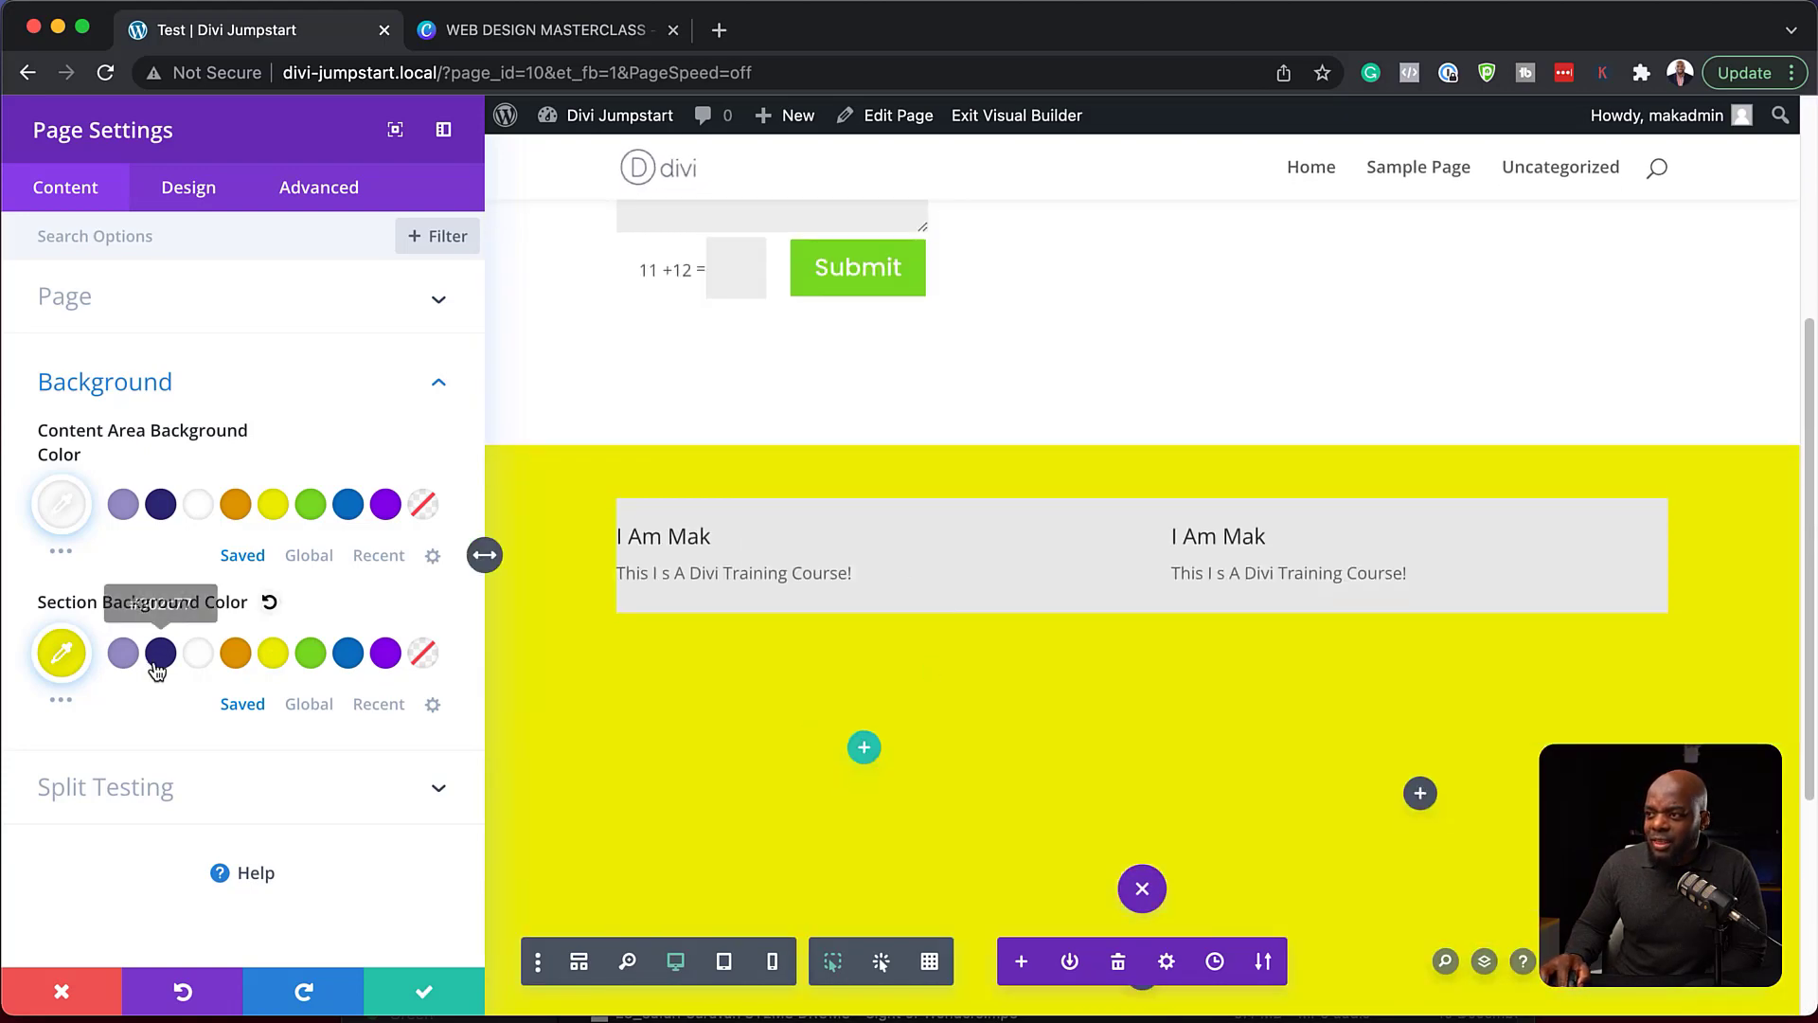
scroll(996, 773, "down", 4)
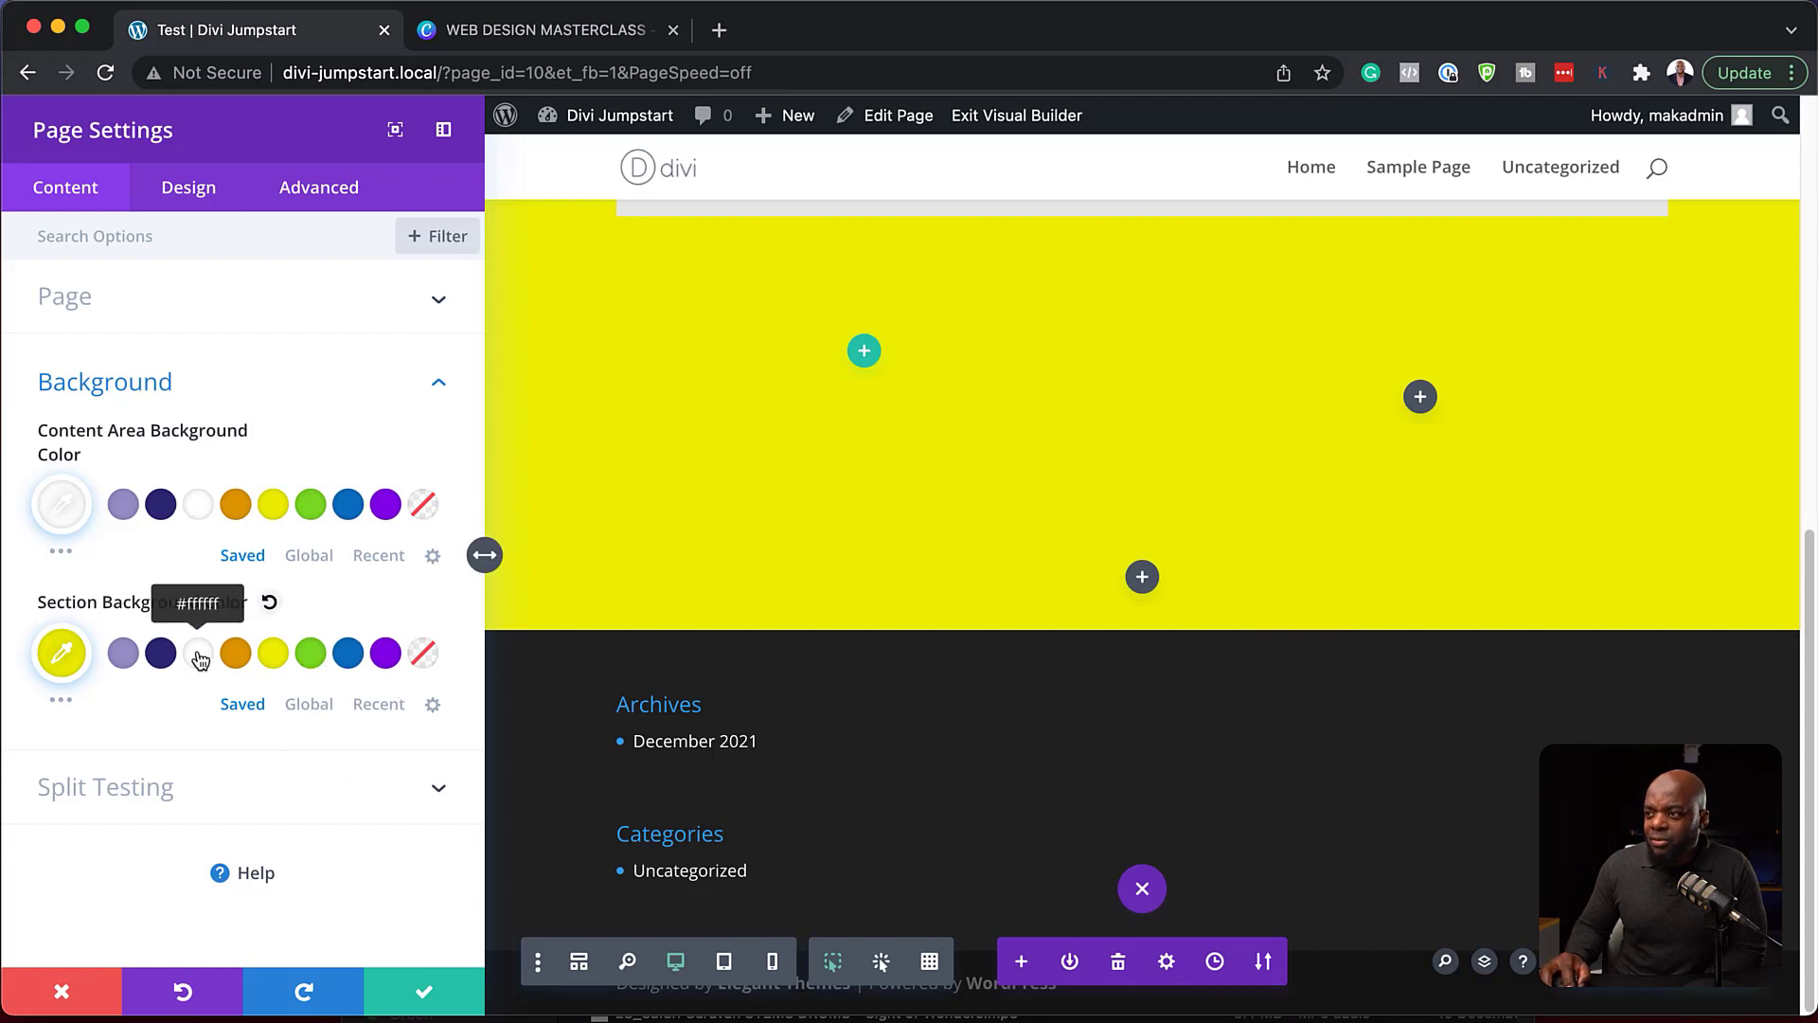
left_click(270, 604)
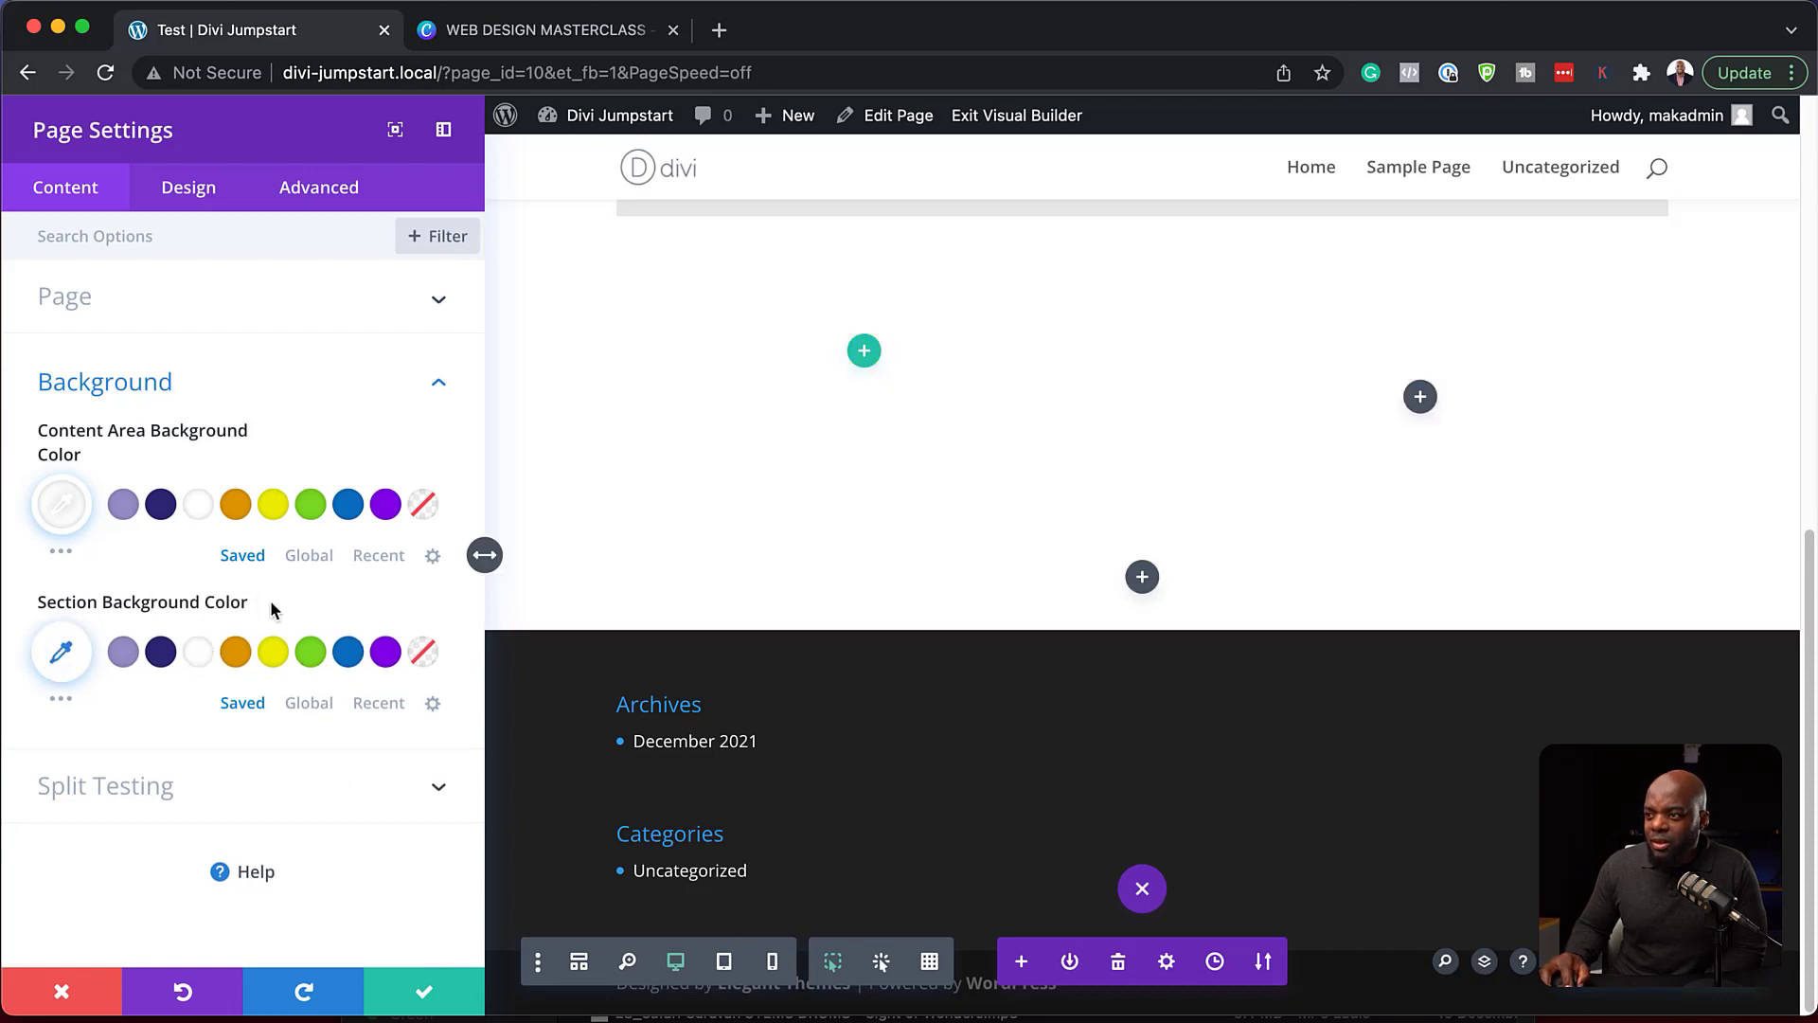
left_click(425, 994)
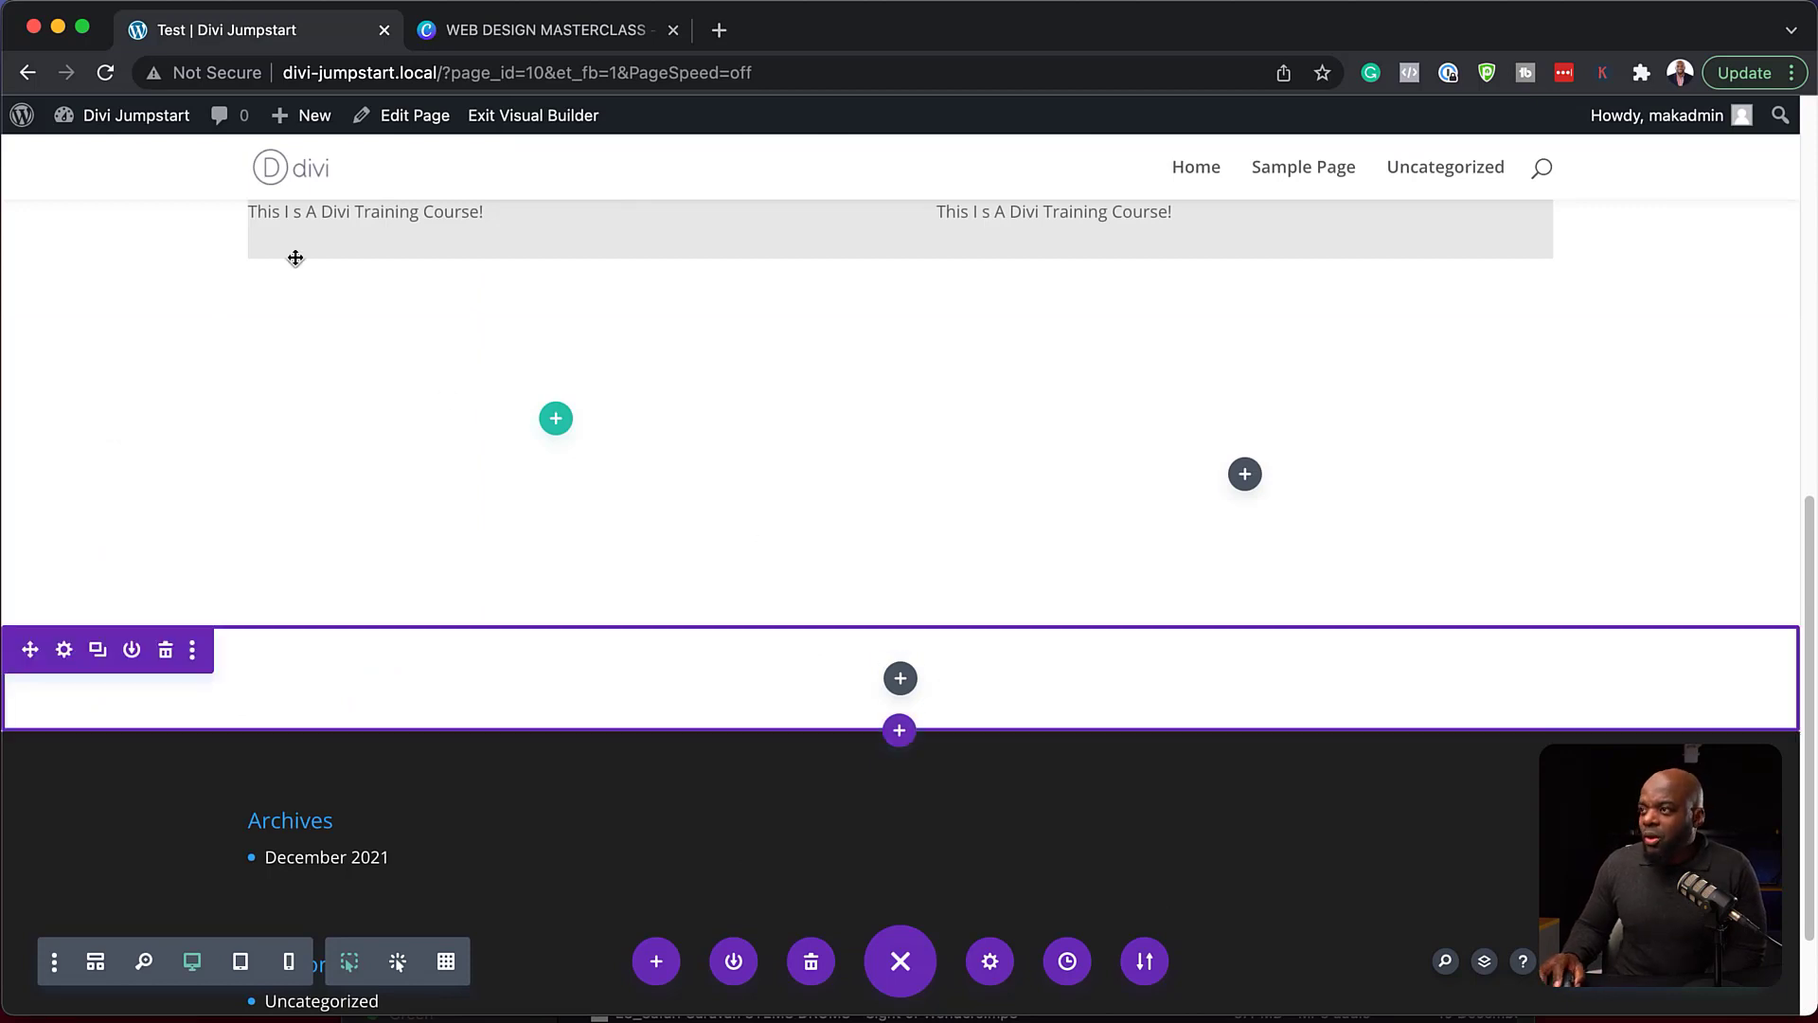
scroll(803, 545, "up", 5)
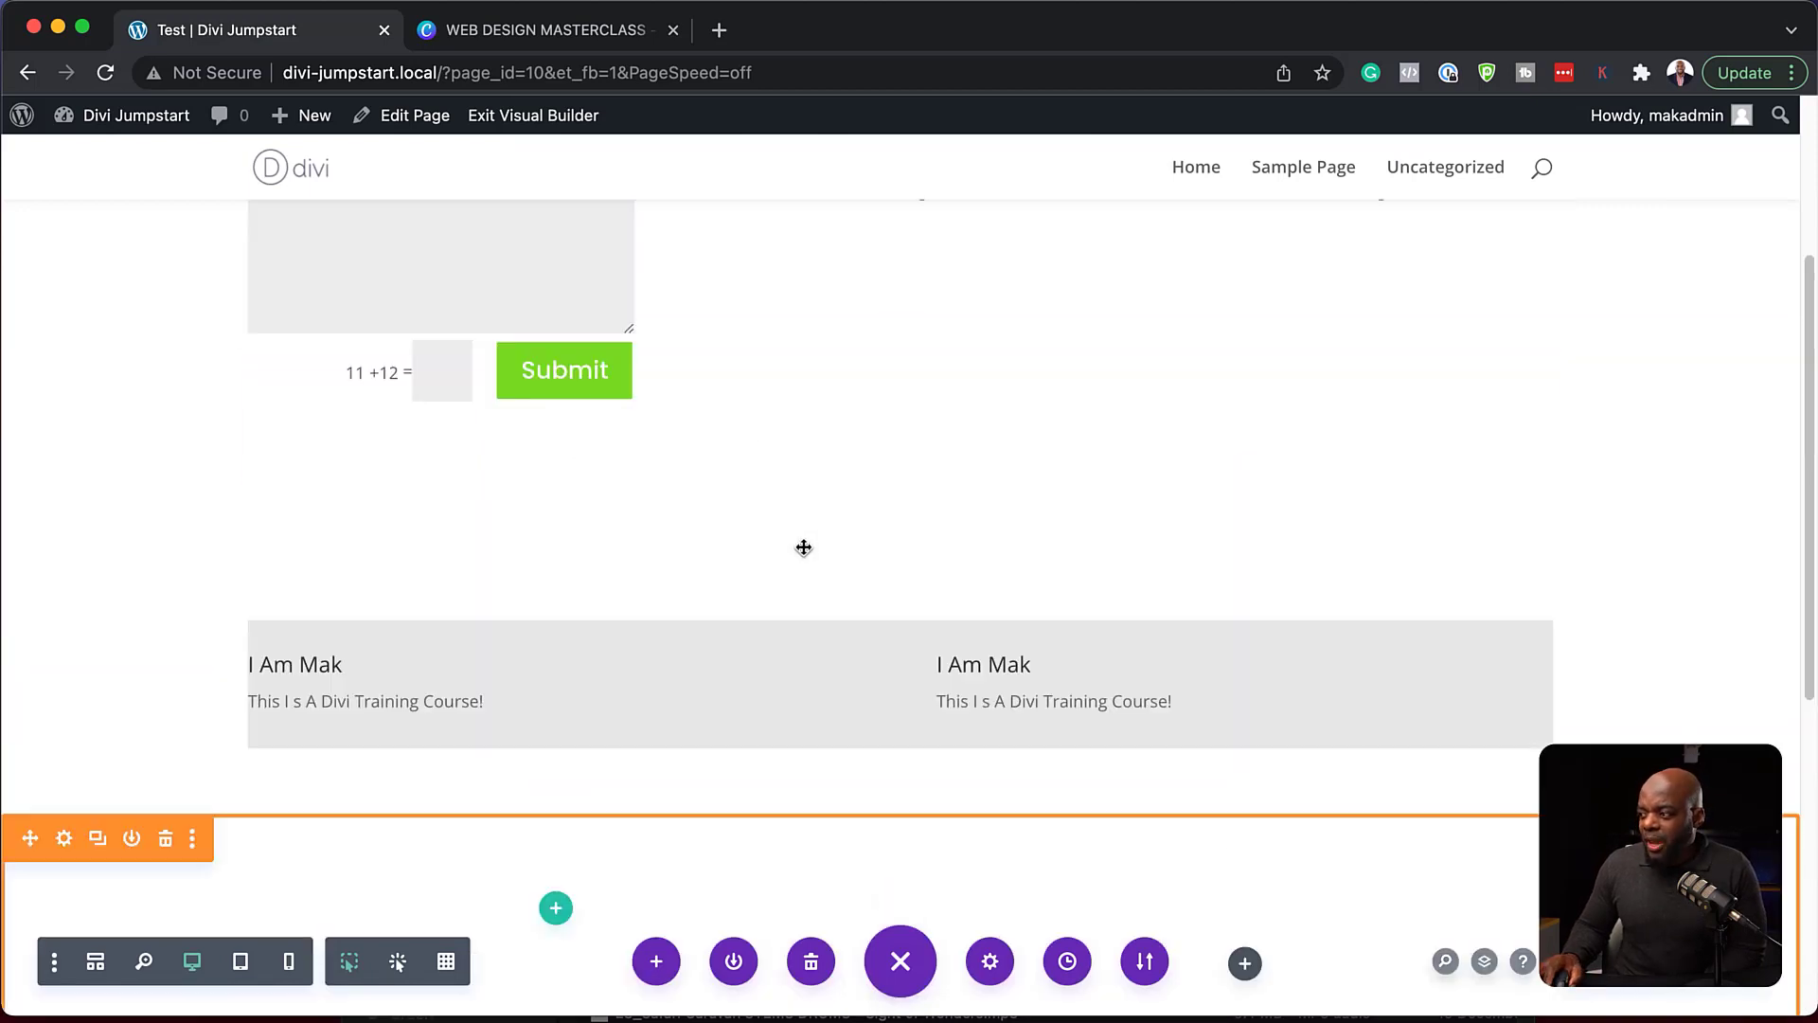
Step: Store the whole page in the Divi Library named 'Test Layout' under a new 'Pages' category
left_click(736, 962)
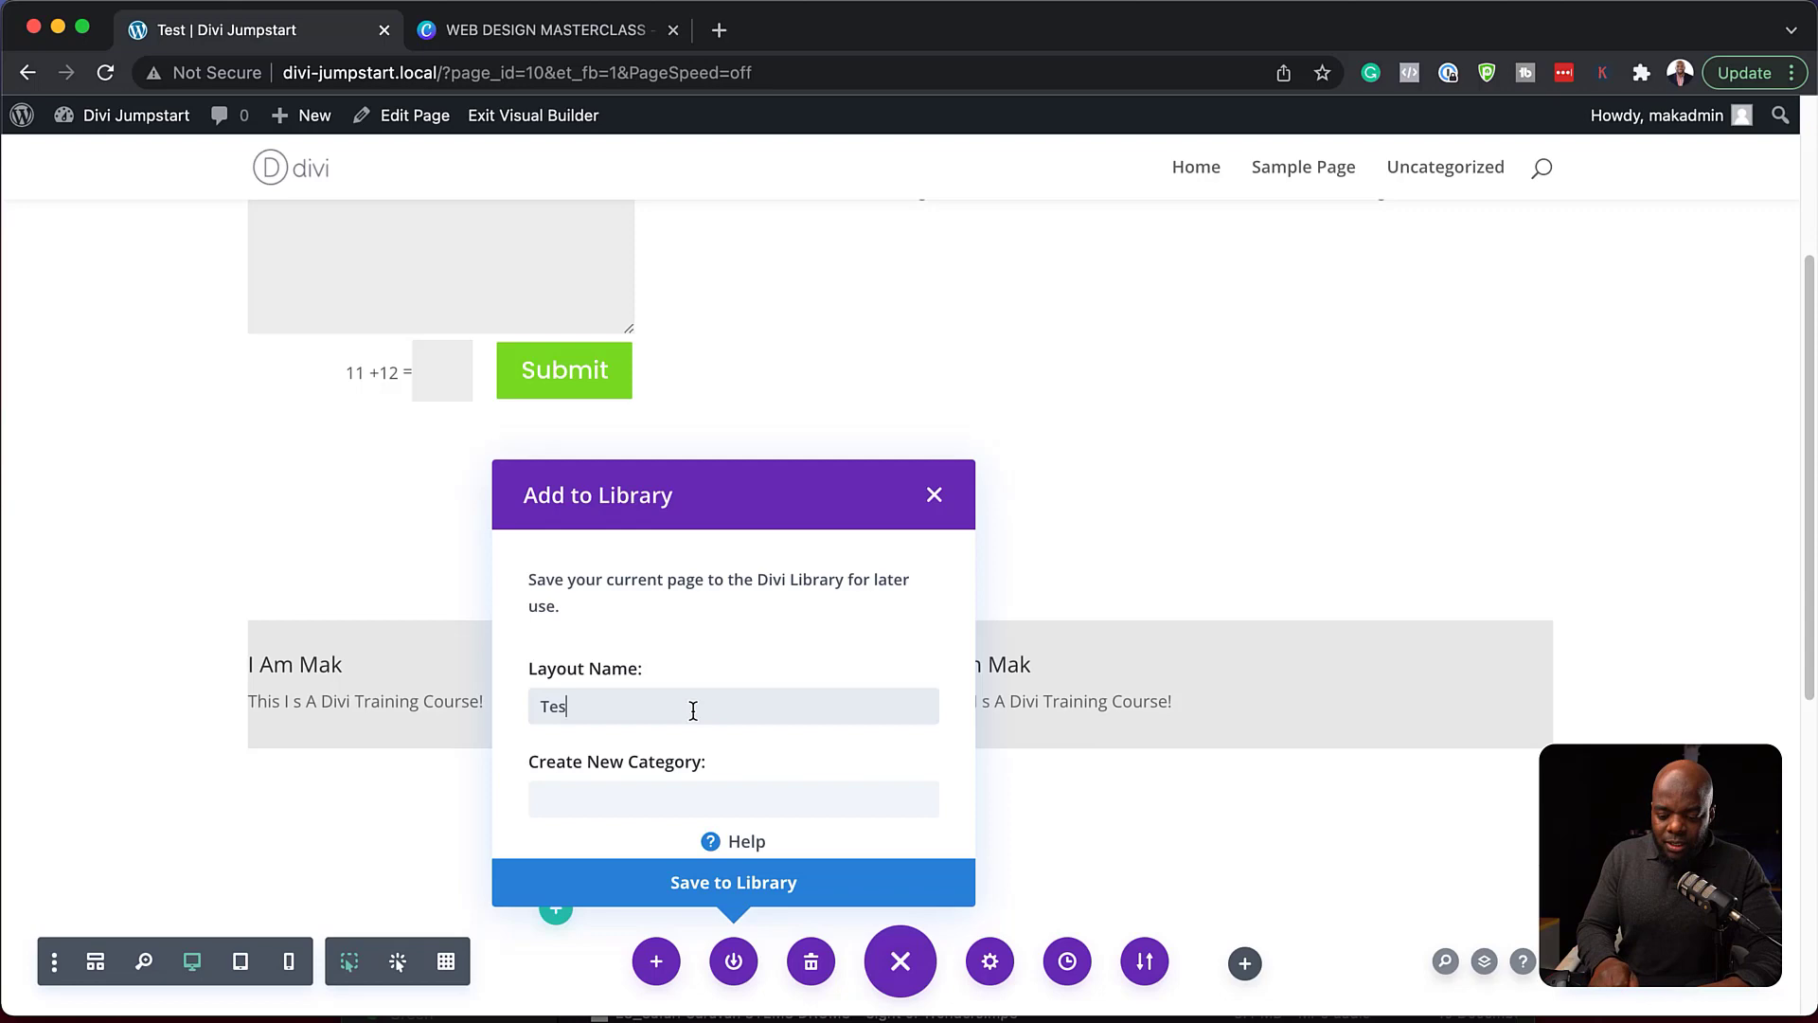
type("Test L")
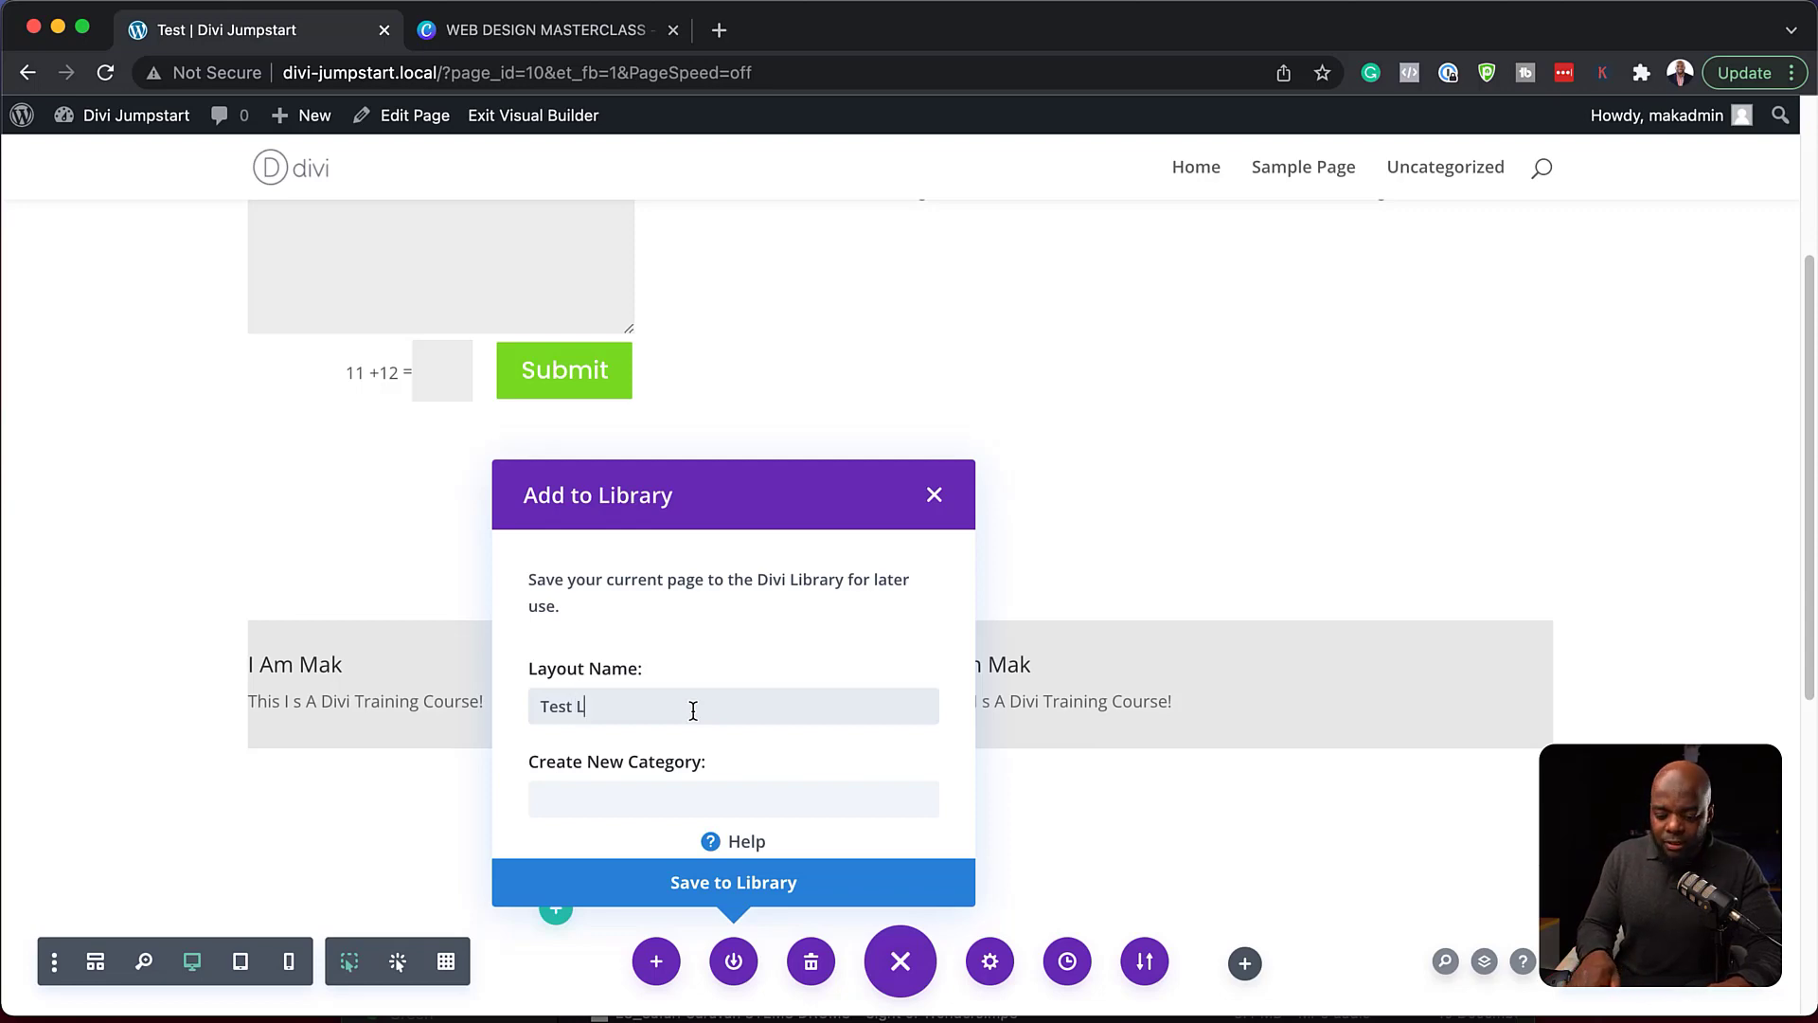
type("ayout")
left_click(617, 798)
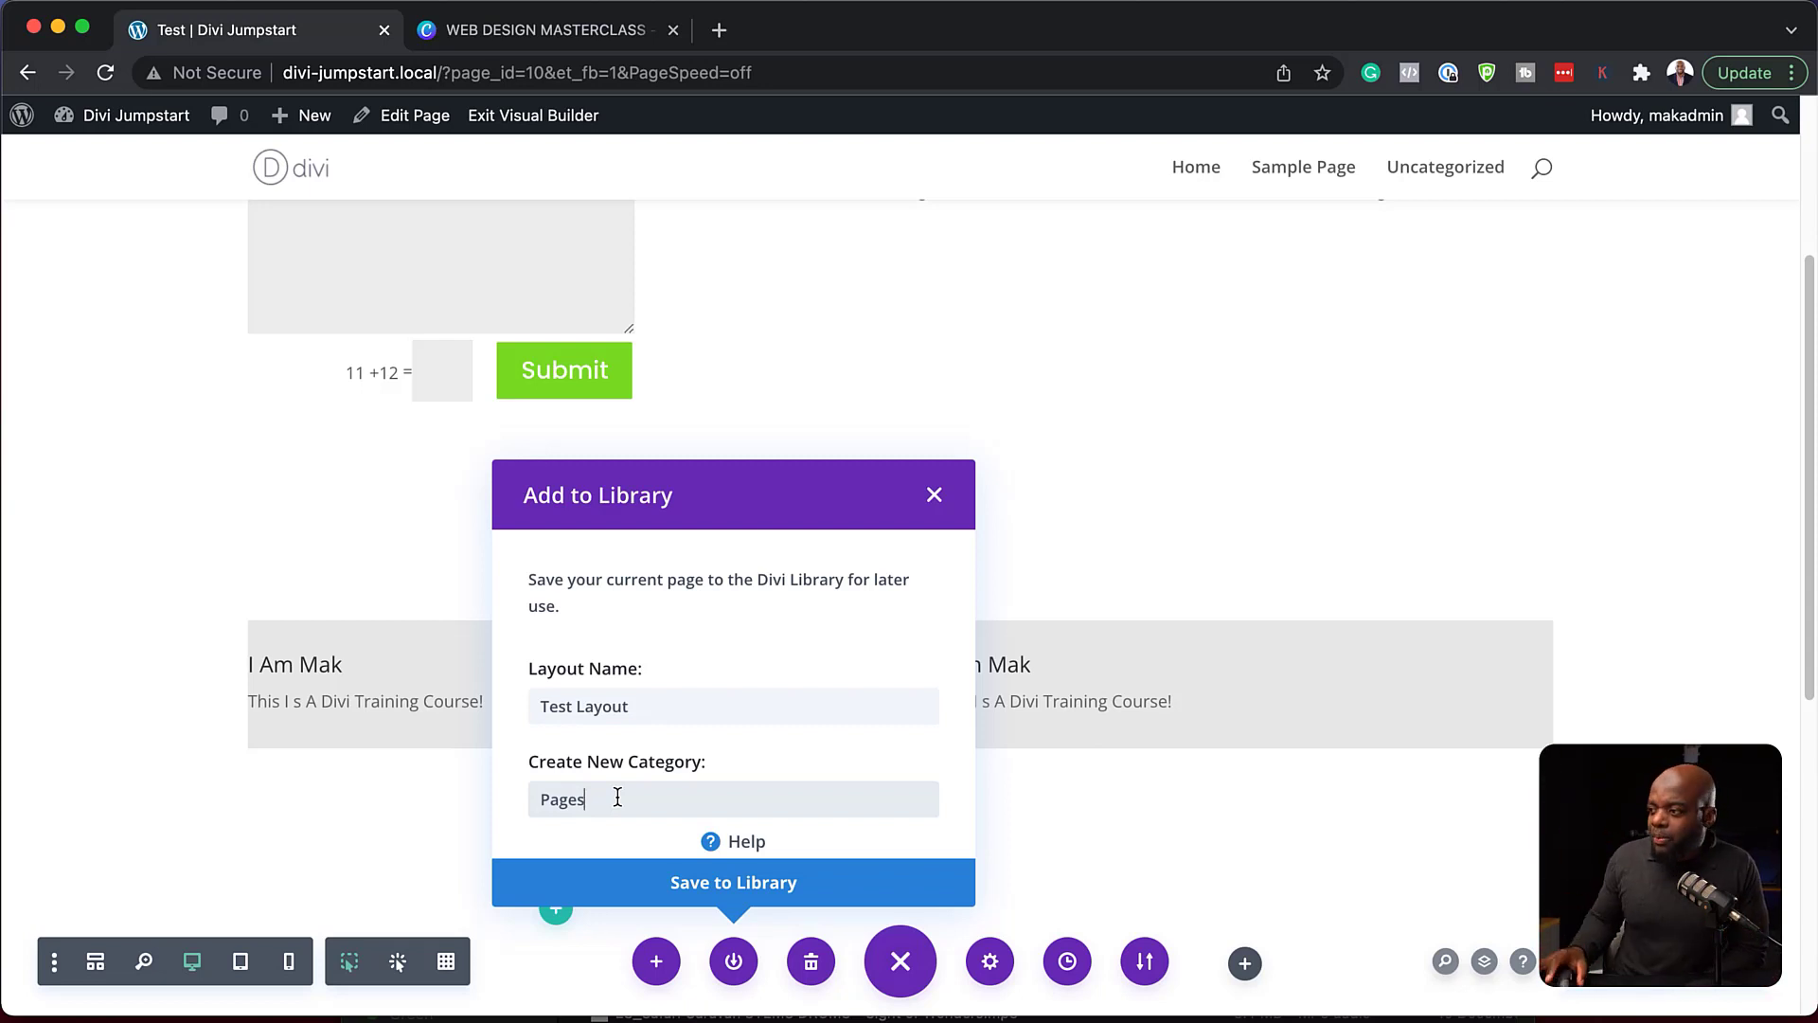
left_click(720, 884)
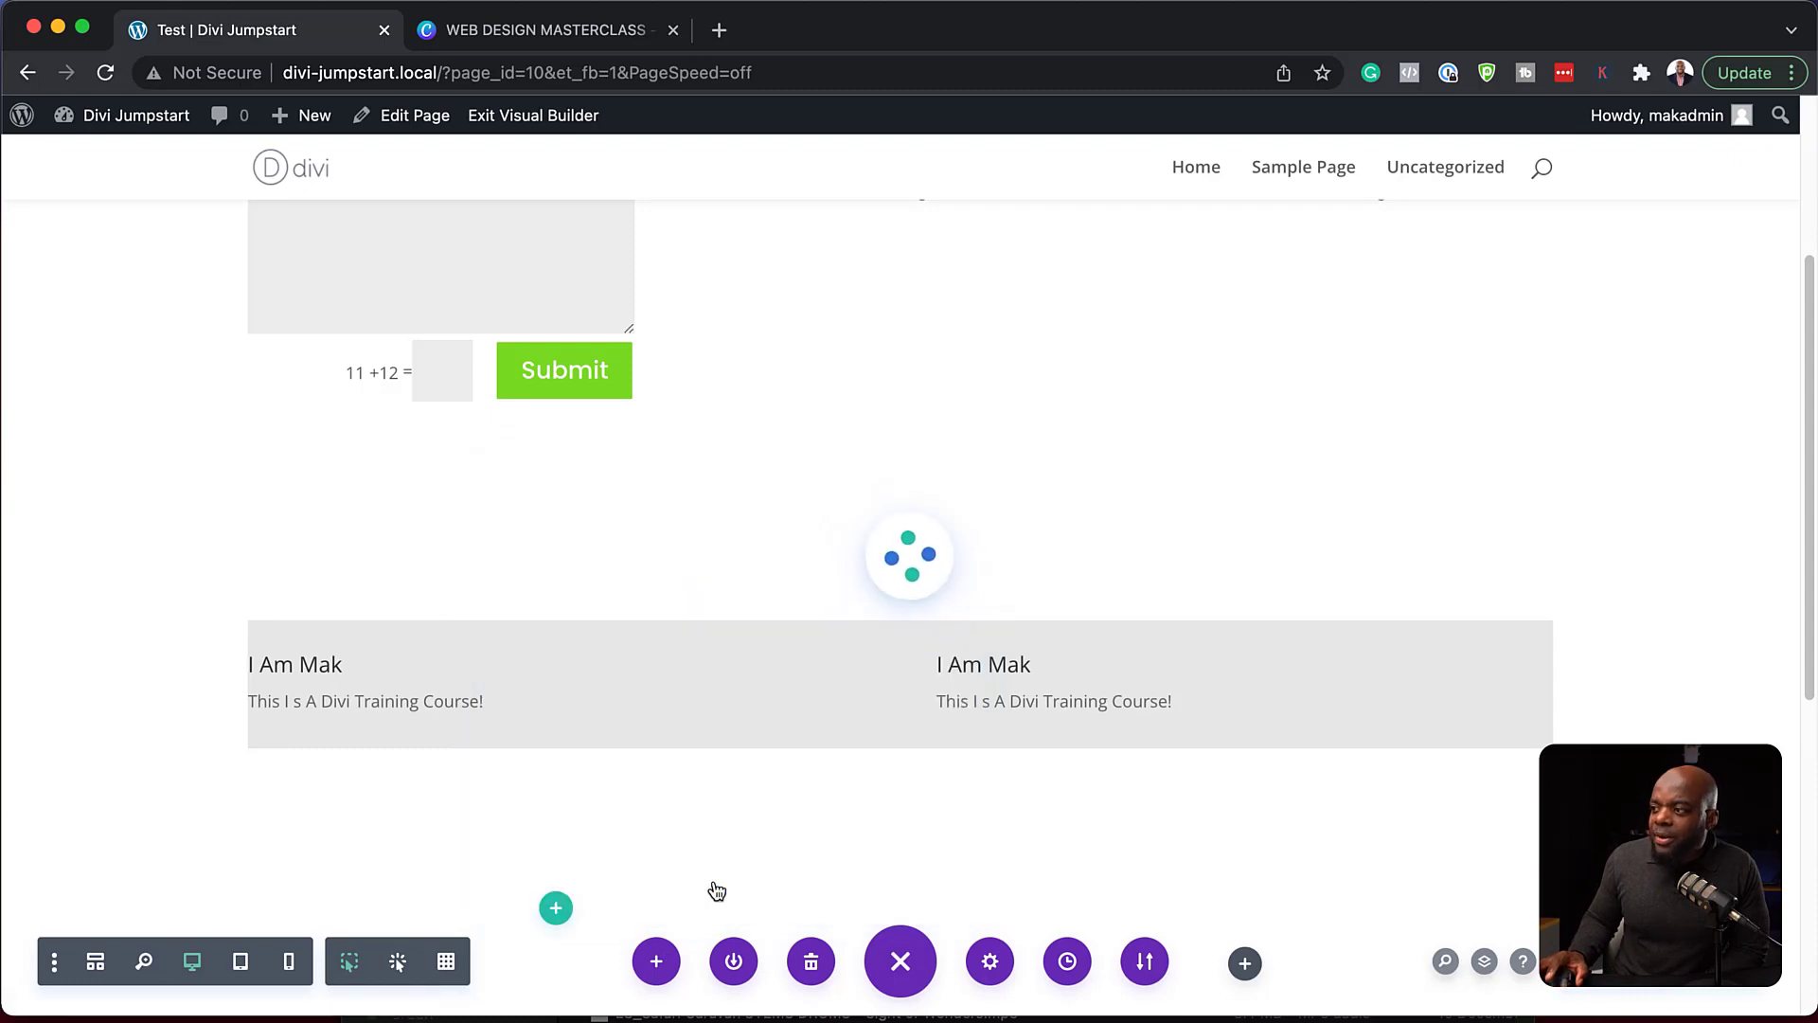
scroll(652, 800, "up", 3)
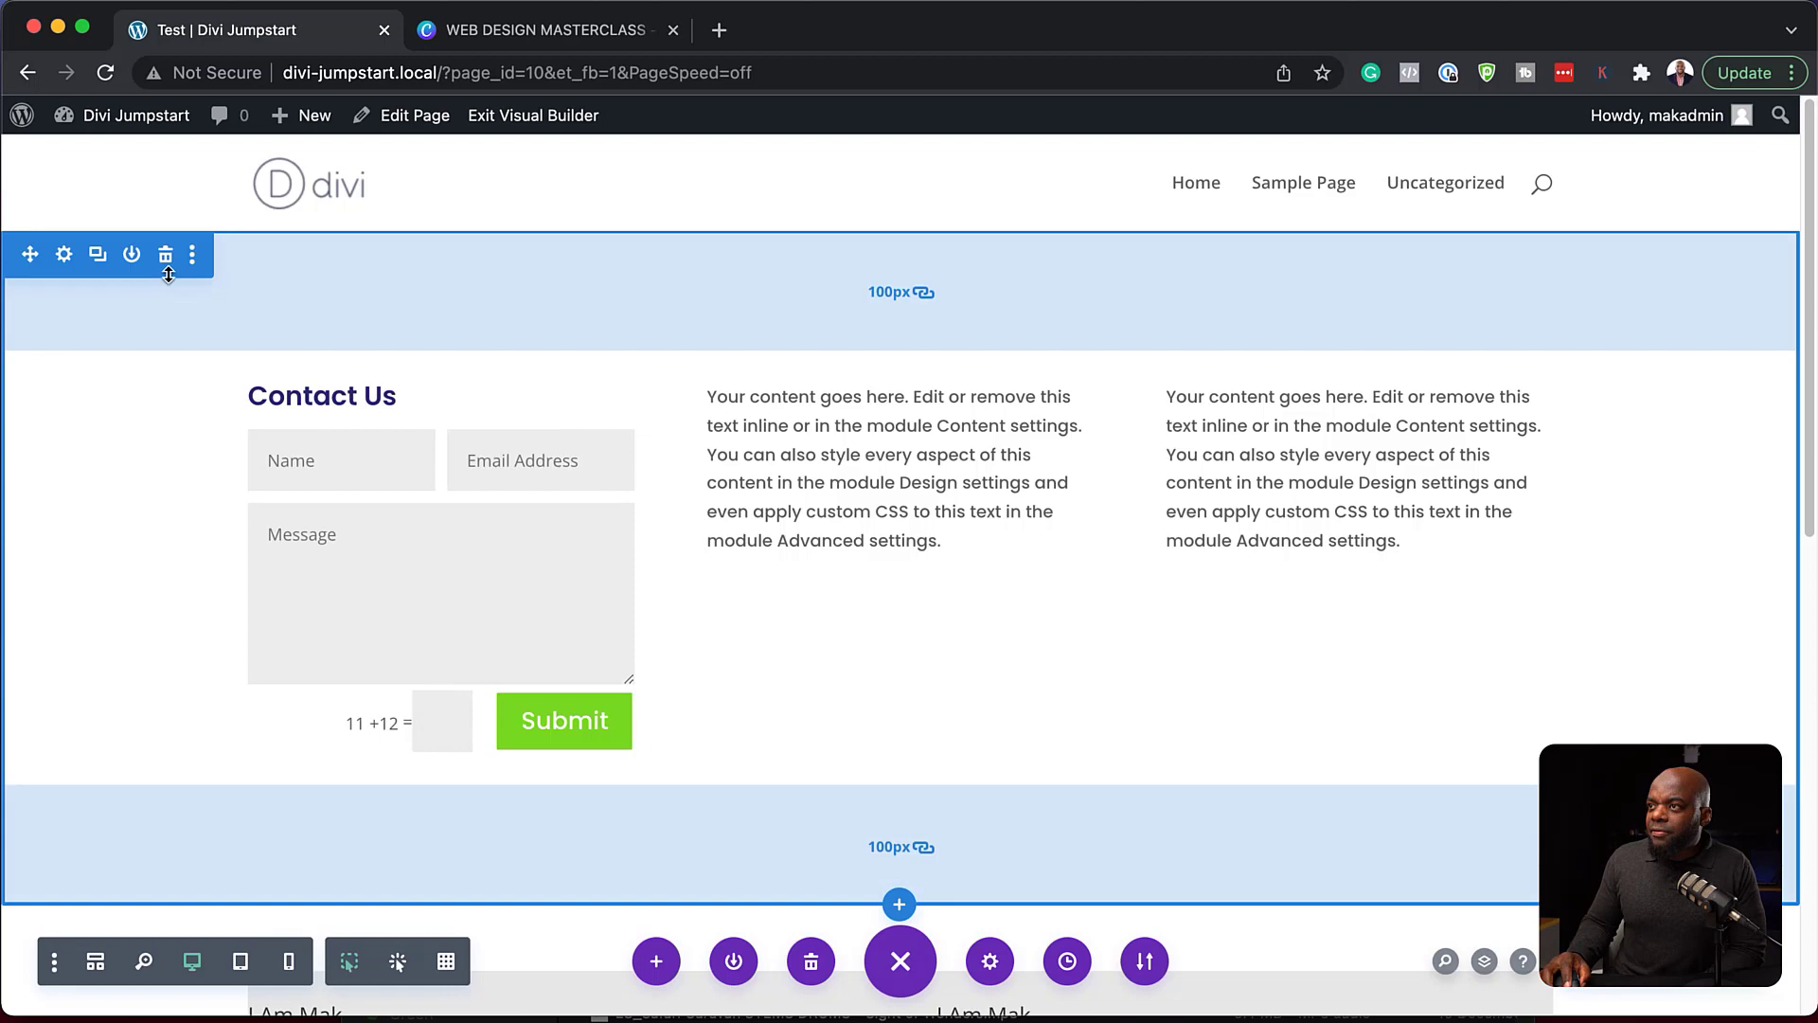
Step: Delete all four page sections, including Contact Us and I Am Mak, and dismiss Insert Row
left_click(167, 255)
left_click(168, 259)
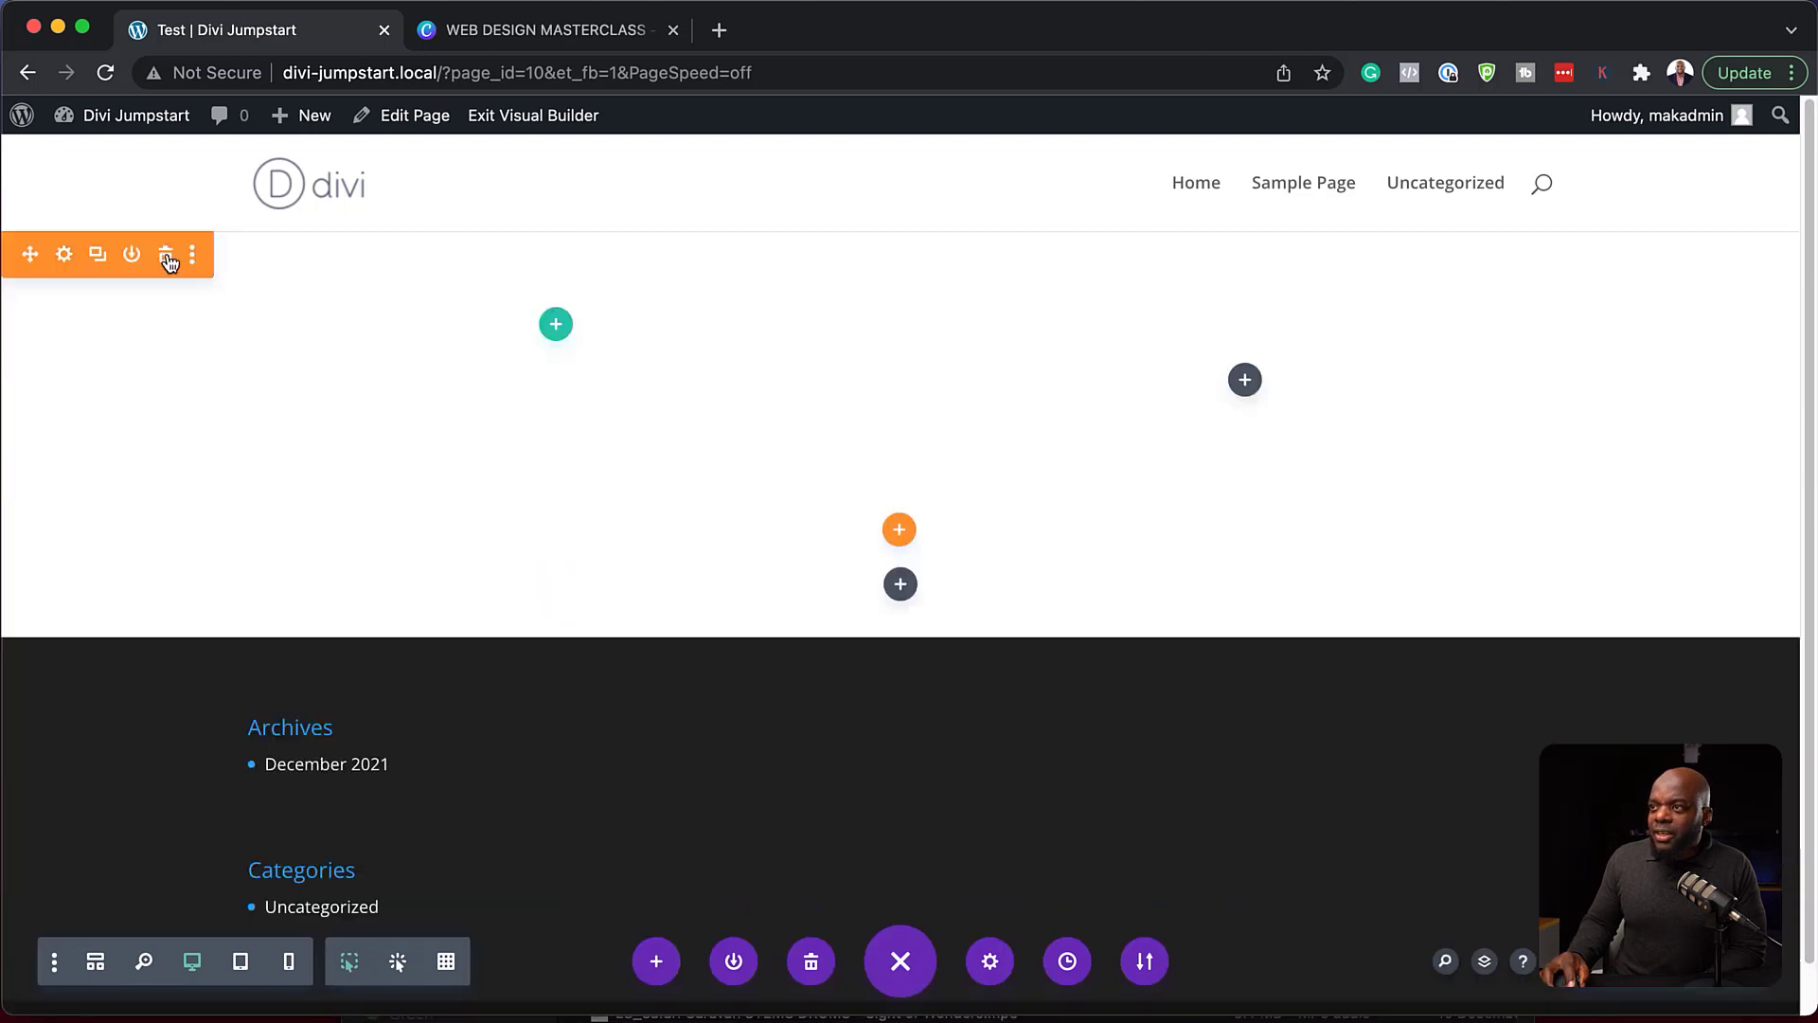
left_click(168, 259)
left_click(168, 261)
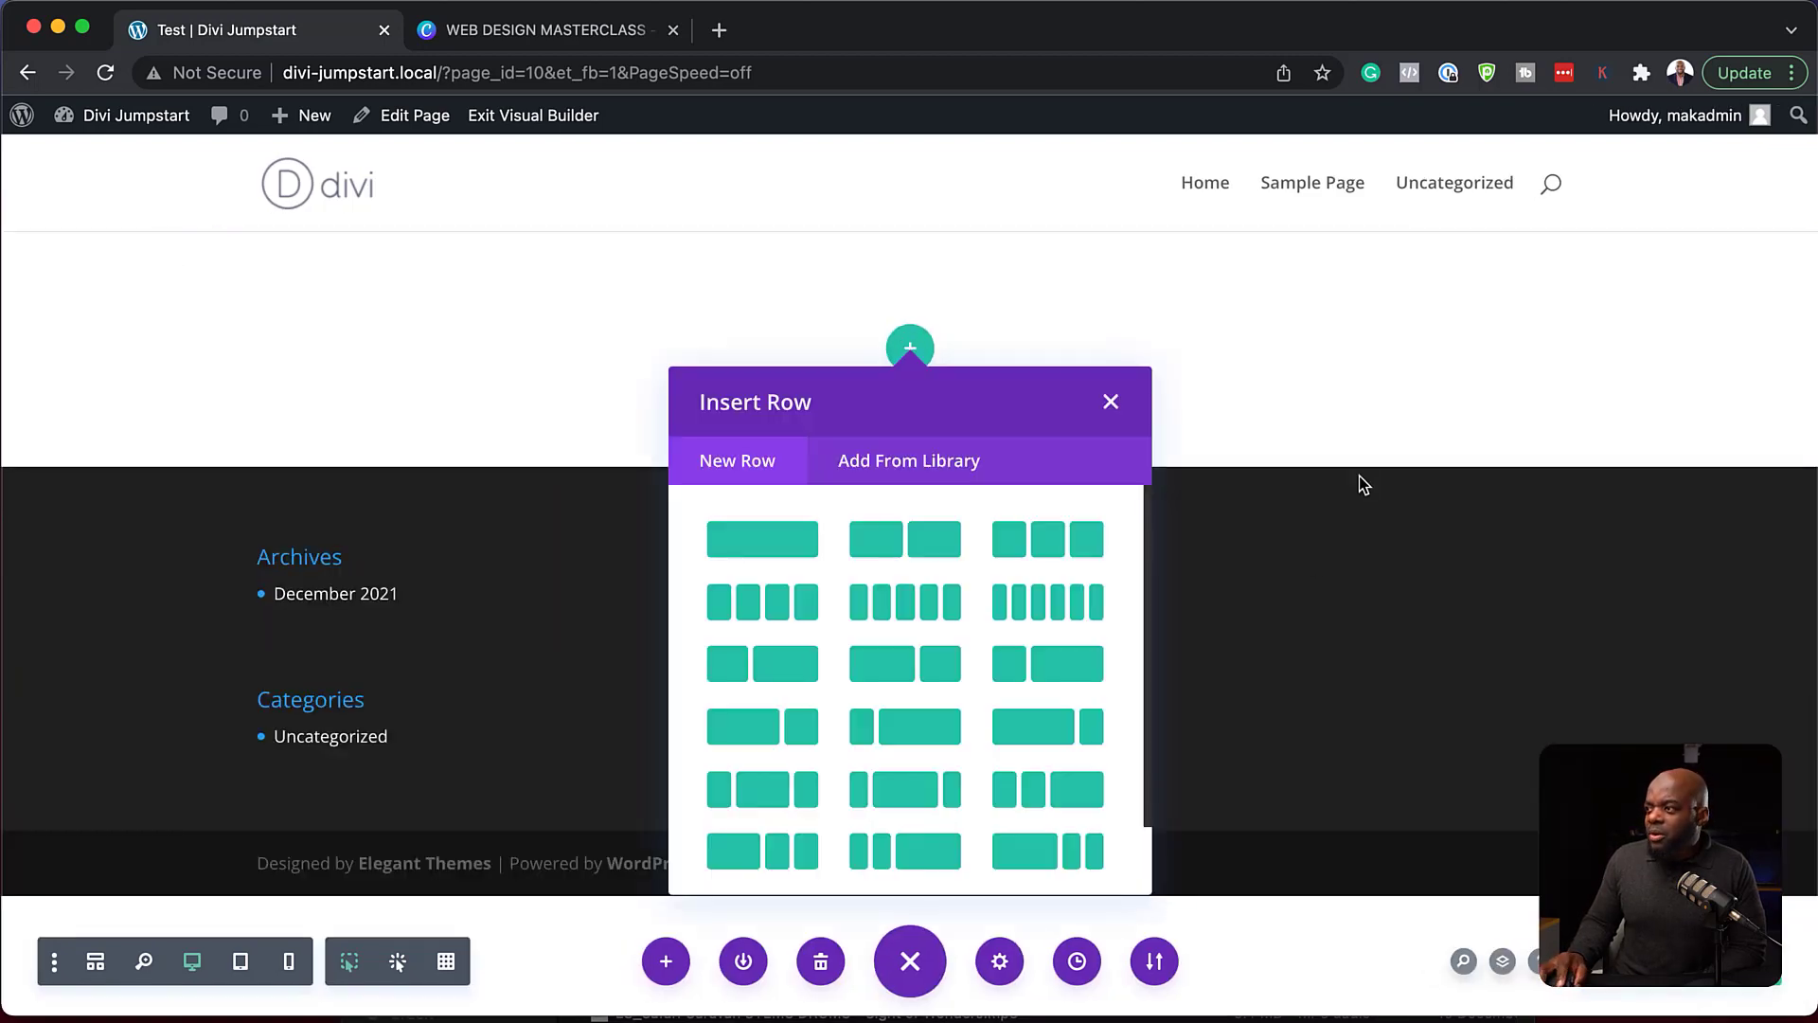
left_click(1106, 400)
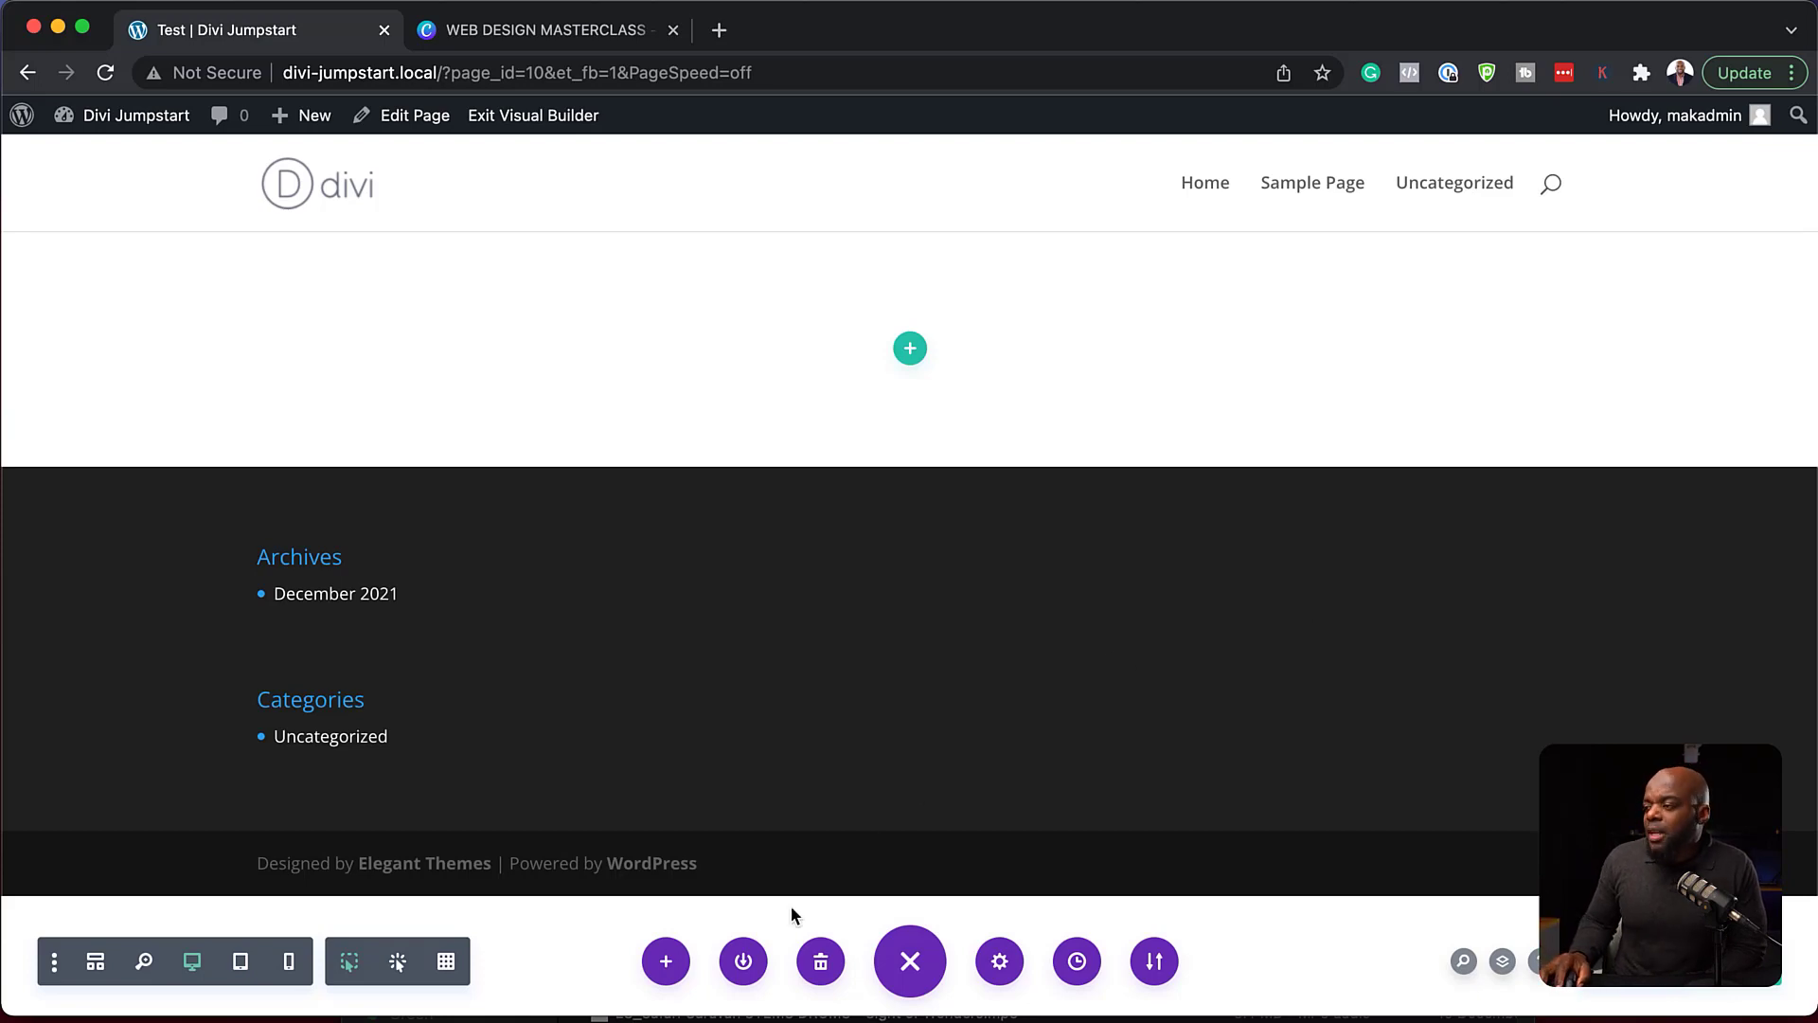
Step: Load 'Test Layout' from Your Saved Layouts in the Divi Library
left_click(666, 961)
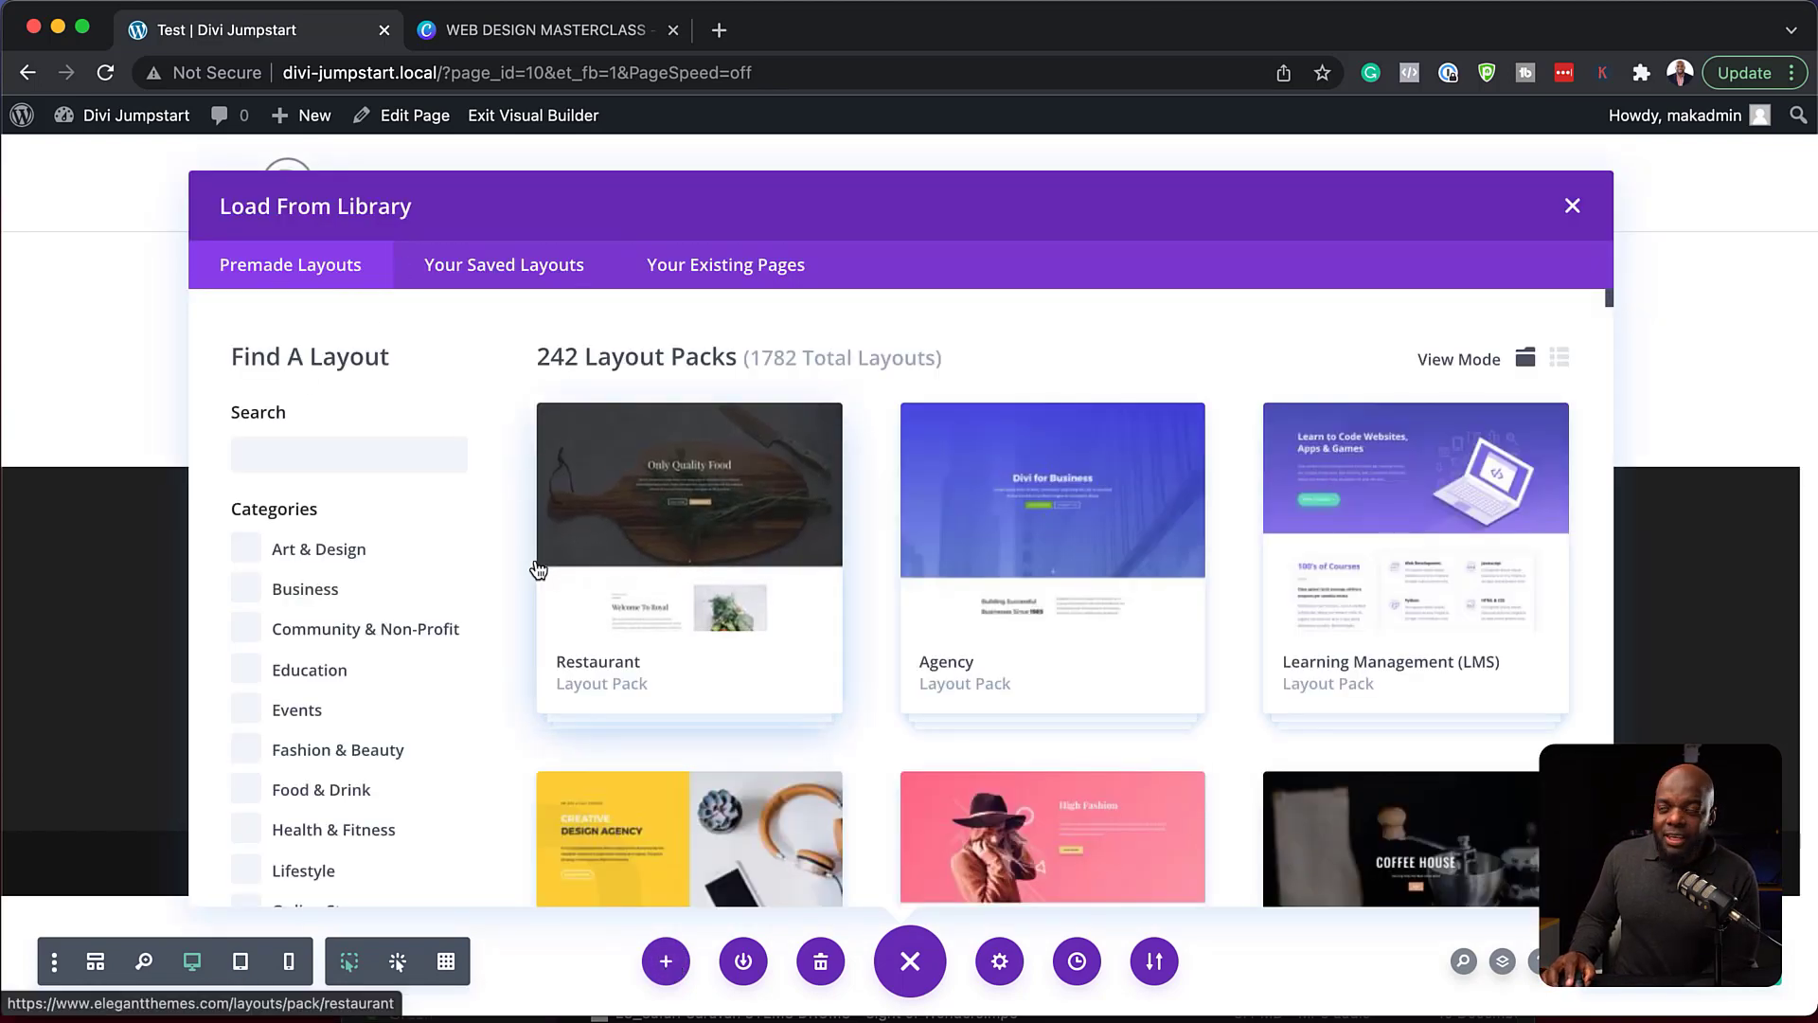
left_click(541, 275)
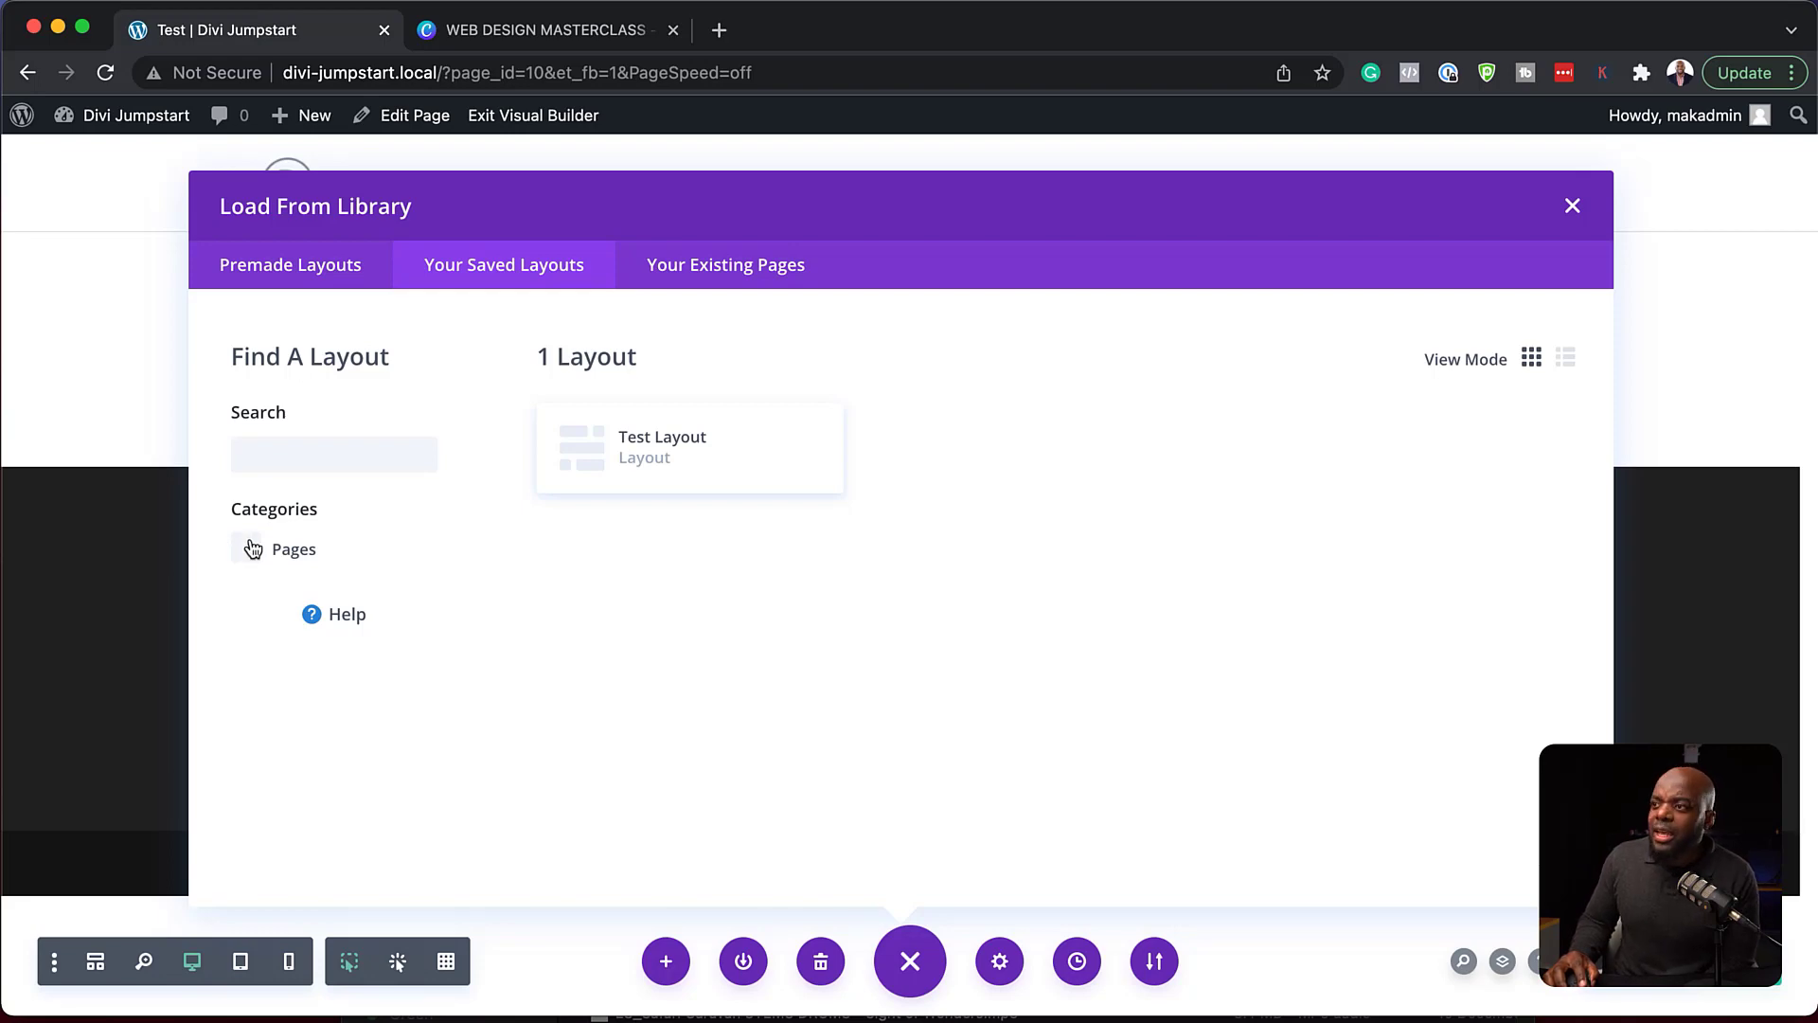
left_click(636, 453)
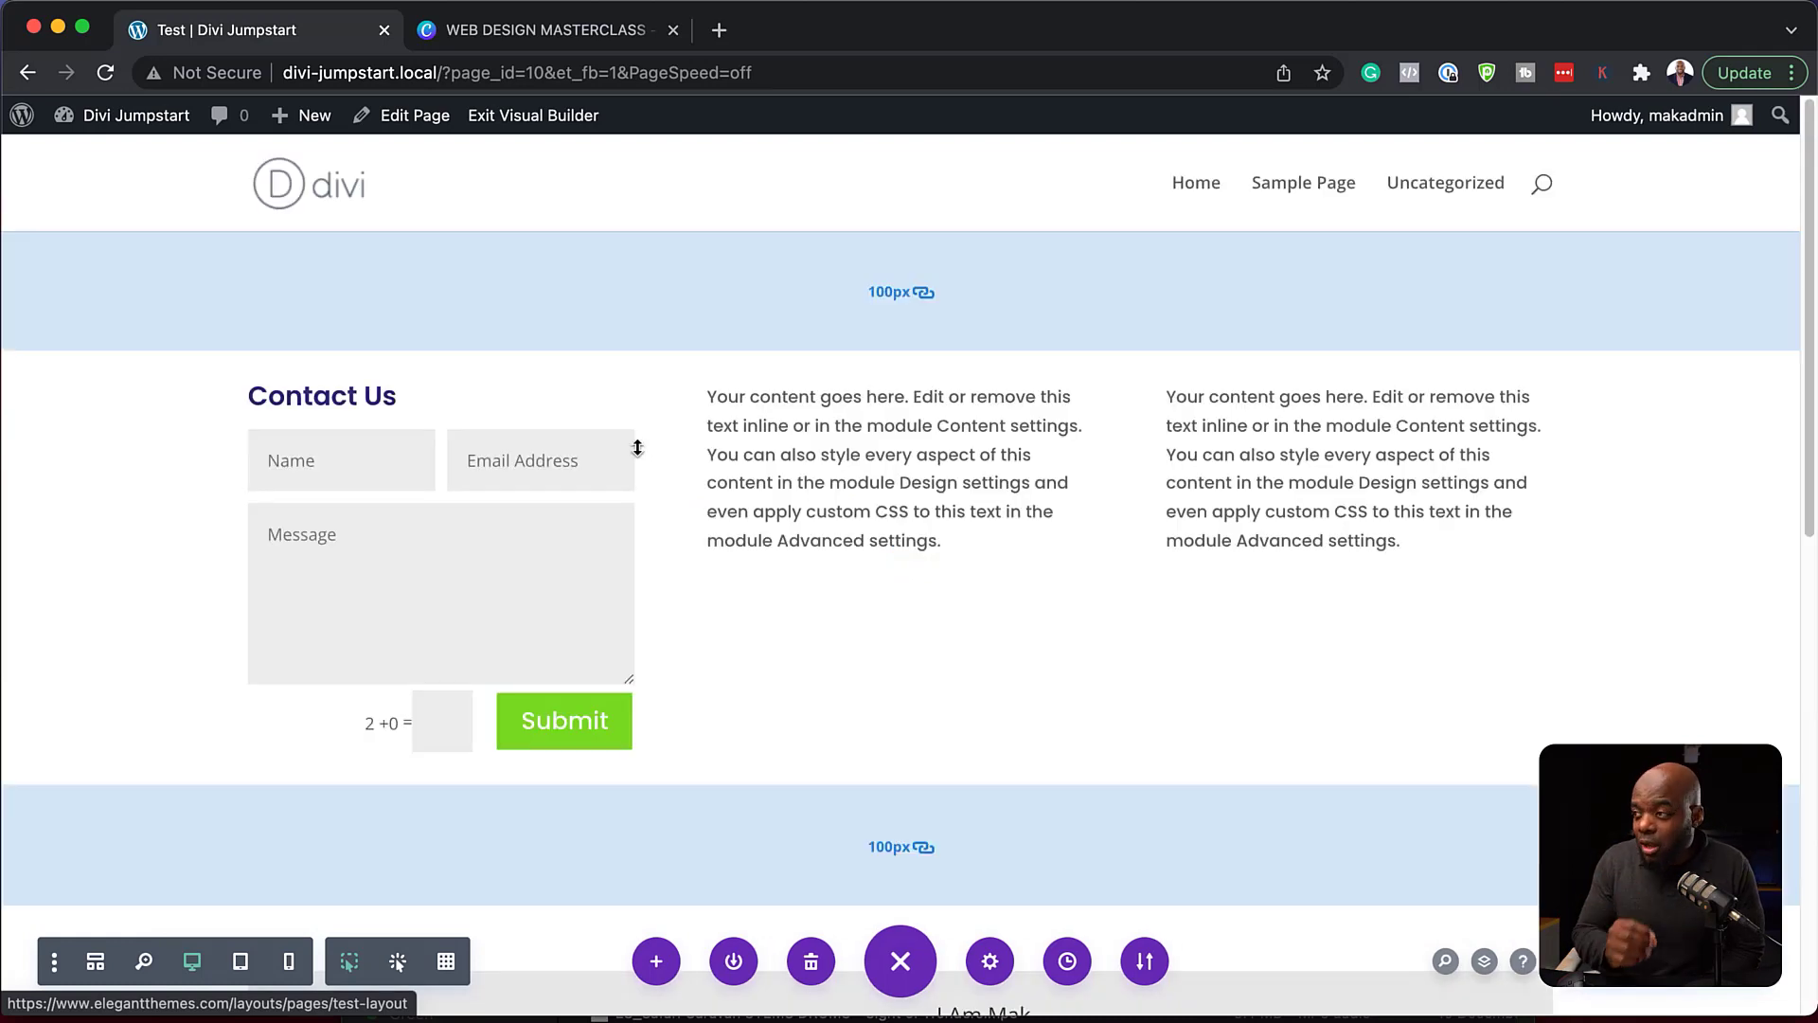
scroll(901, 582, "down", 10)
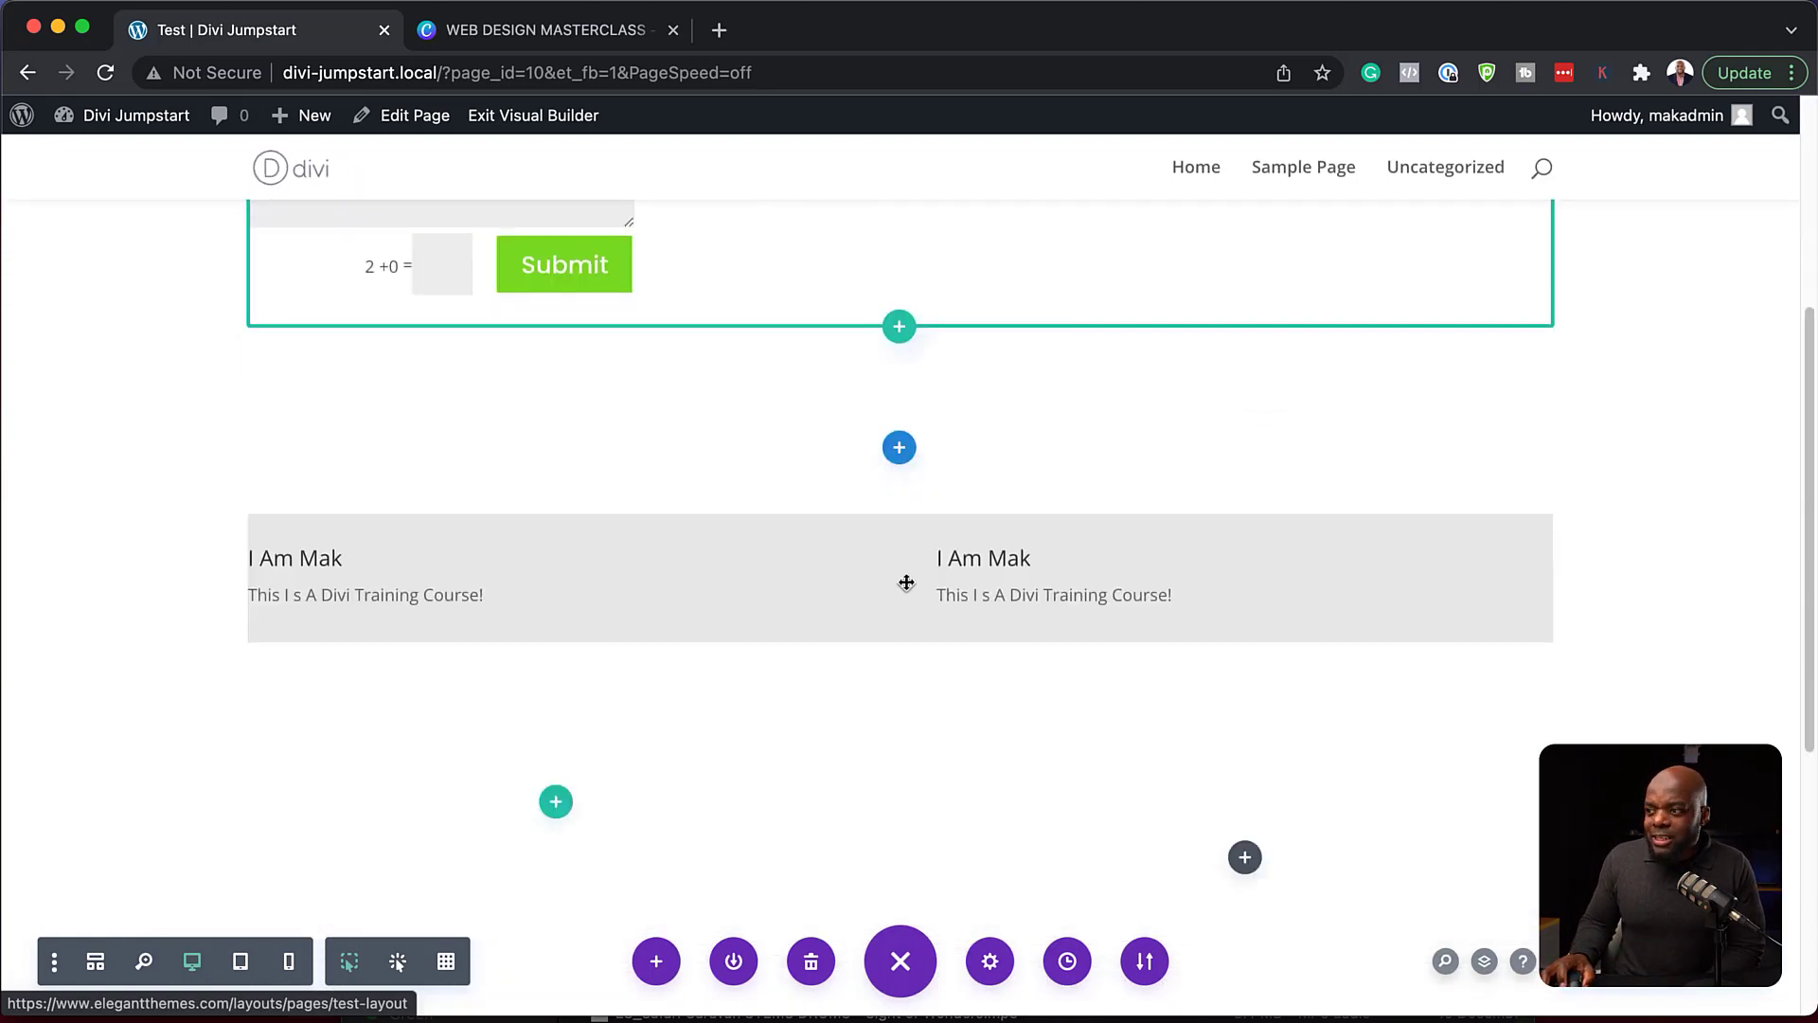
scroll(904, 579, "up", 6)
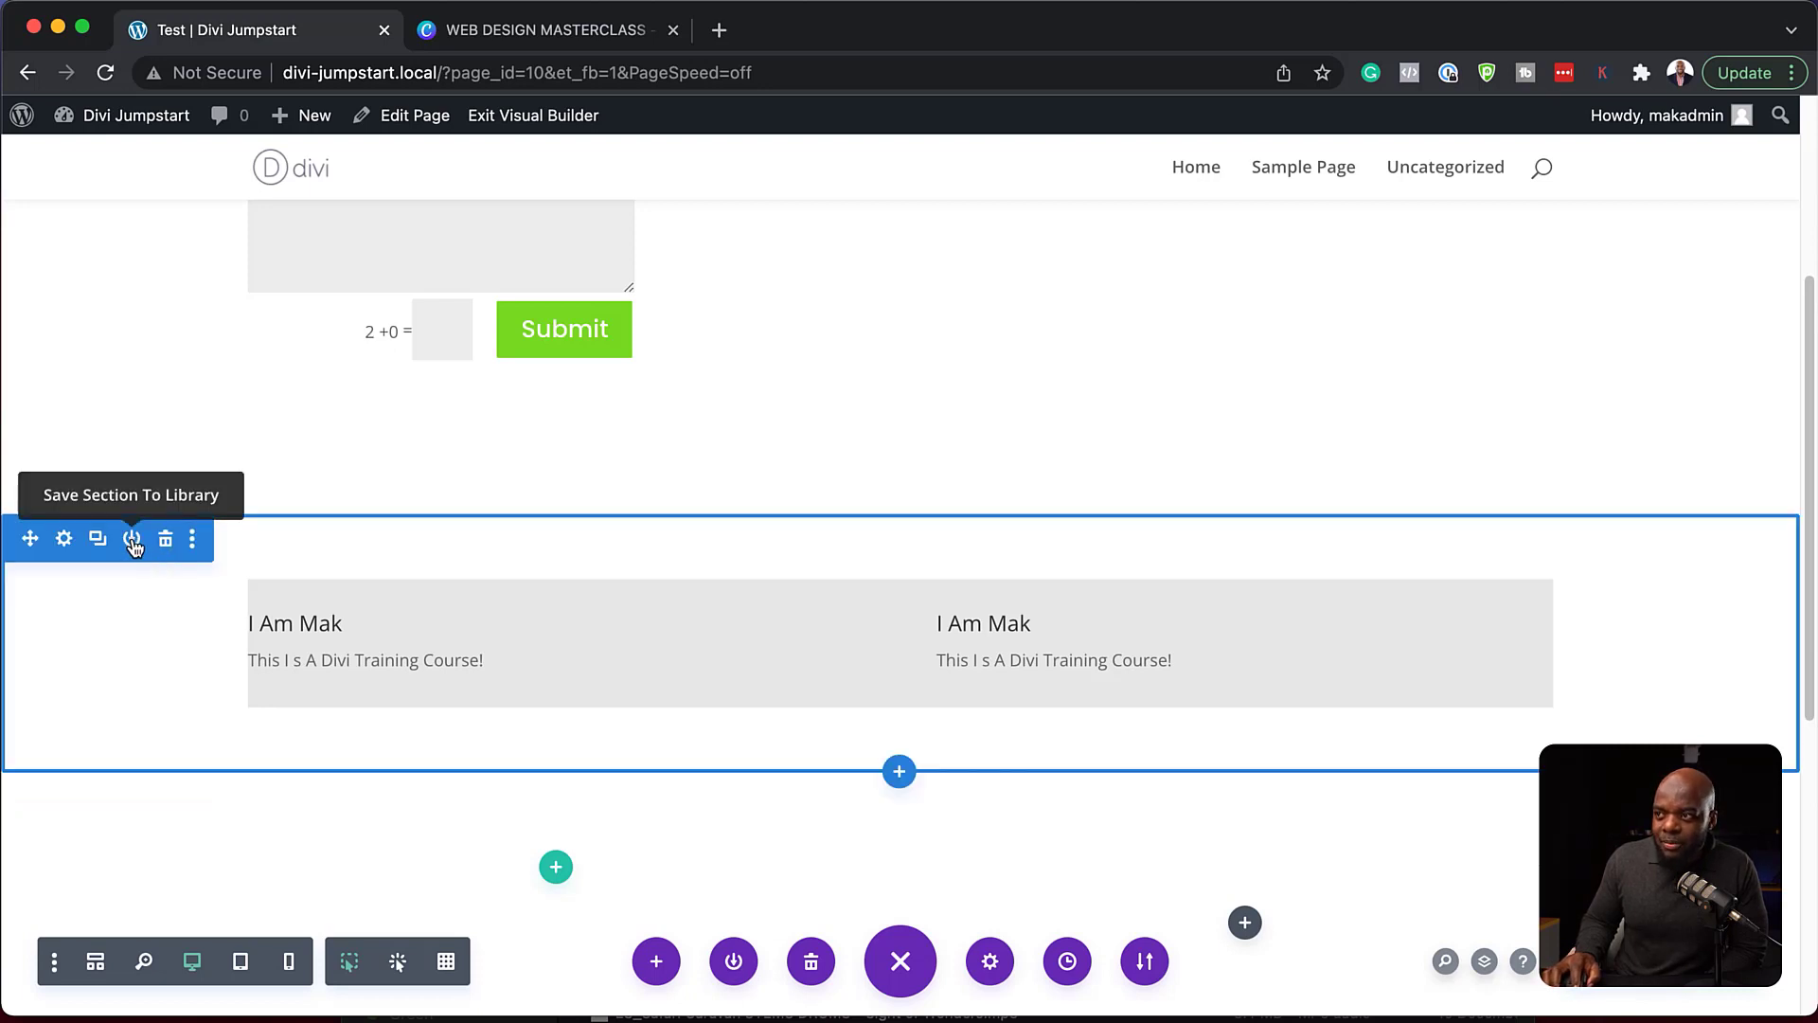
left_click(132, 541)
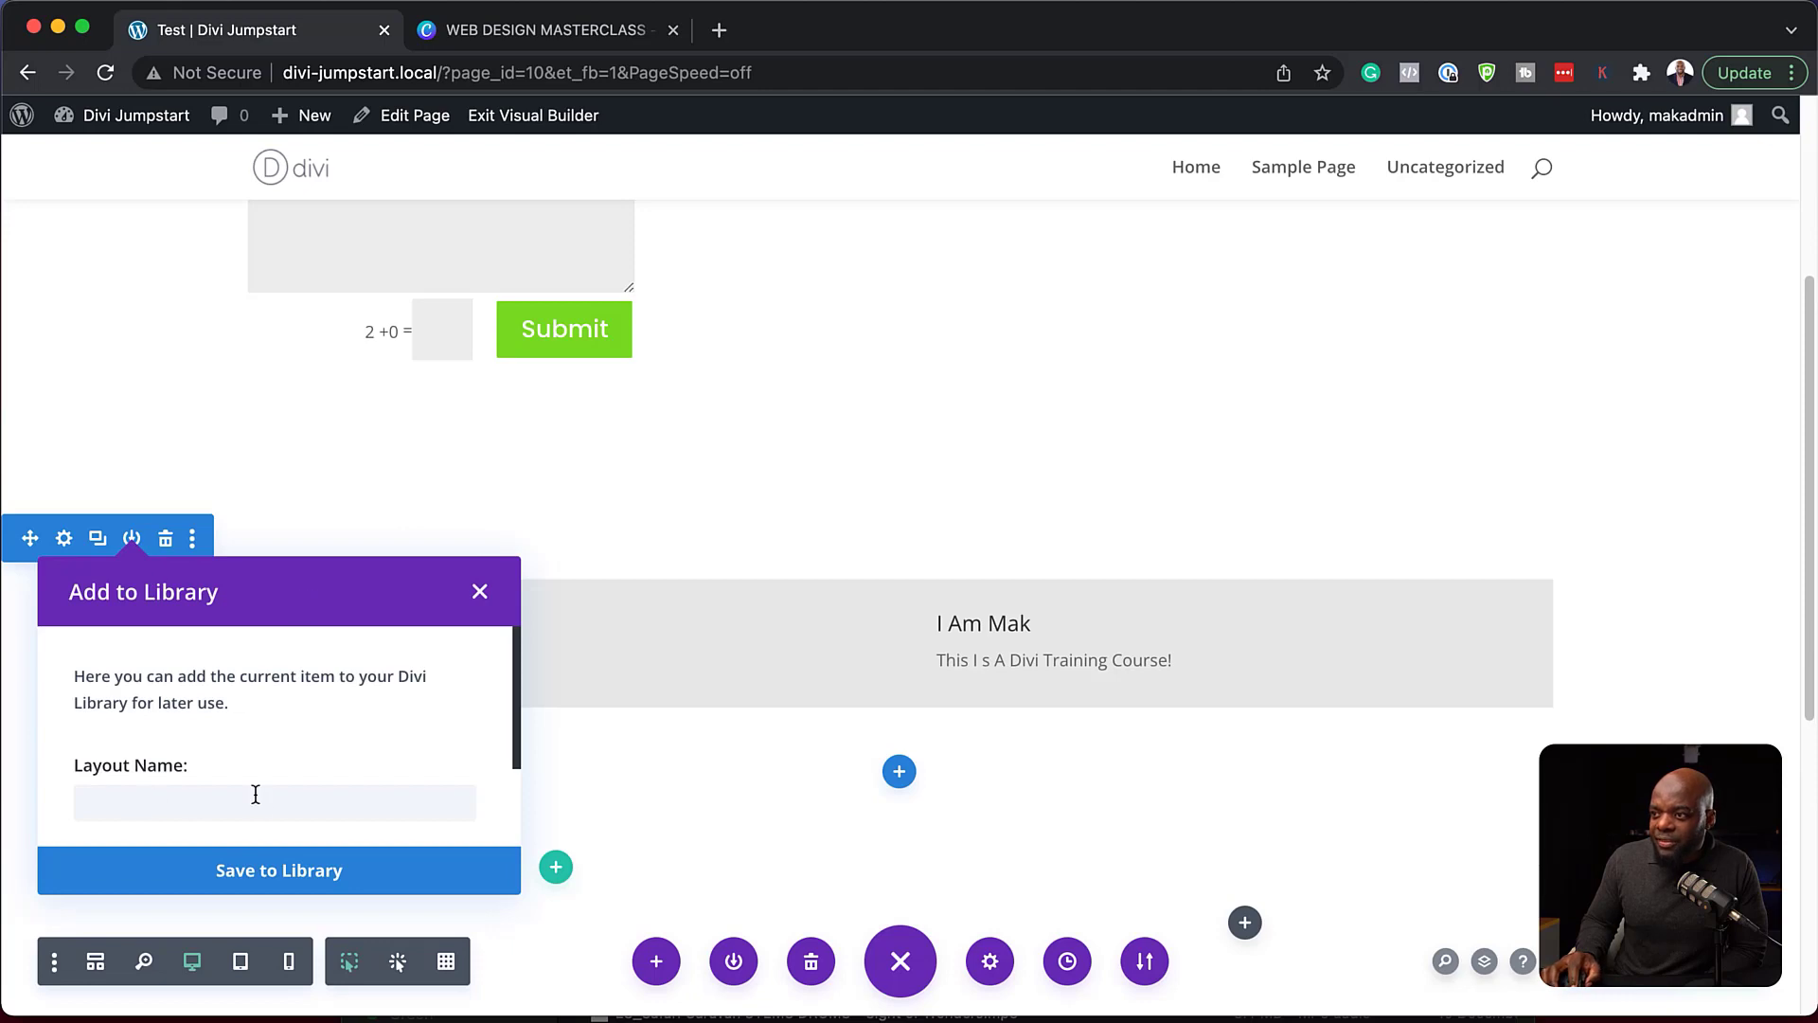
left_click(479, 591)
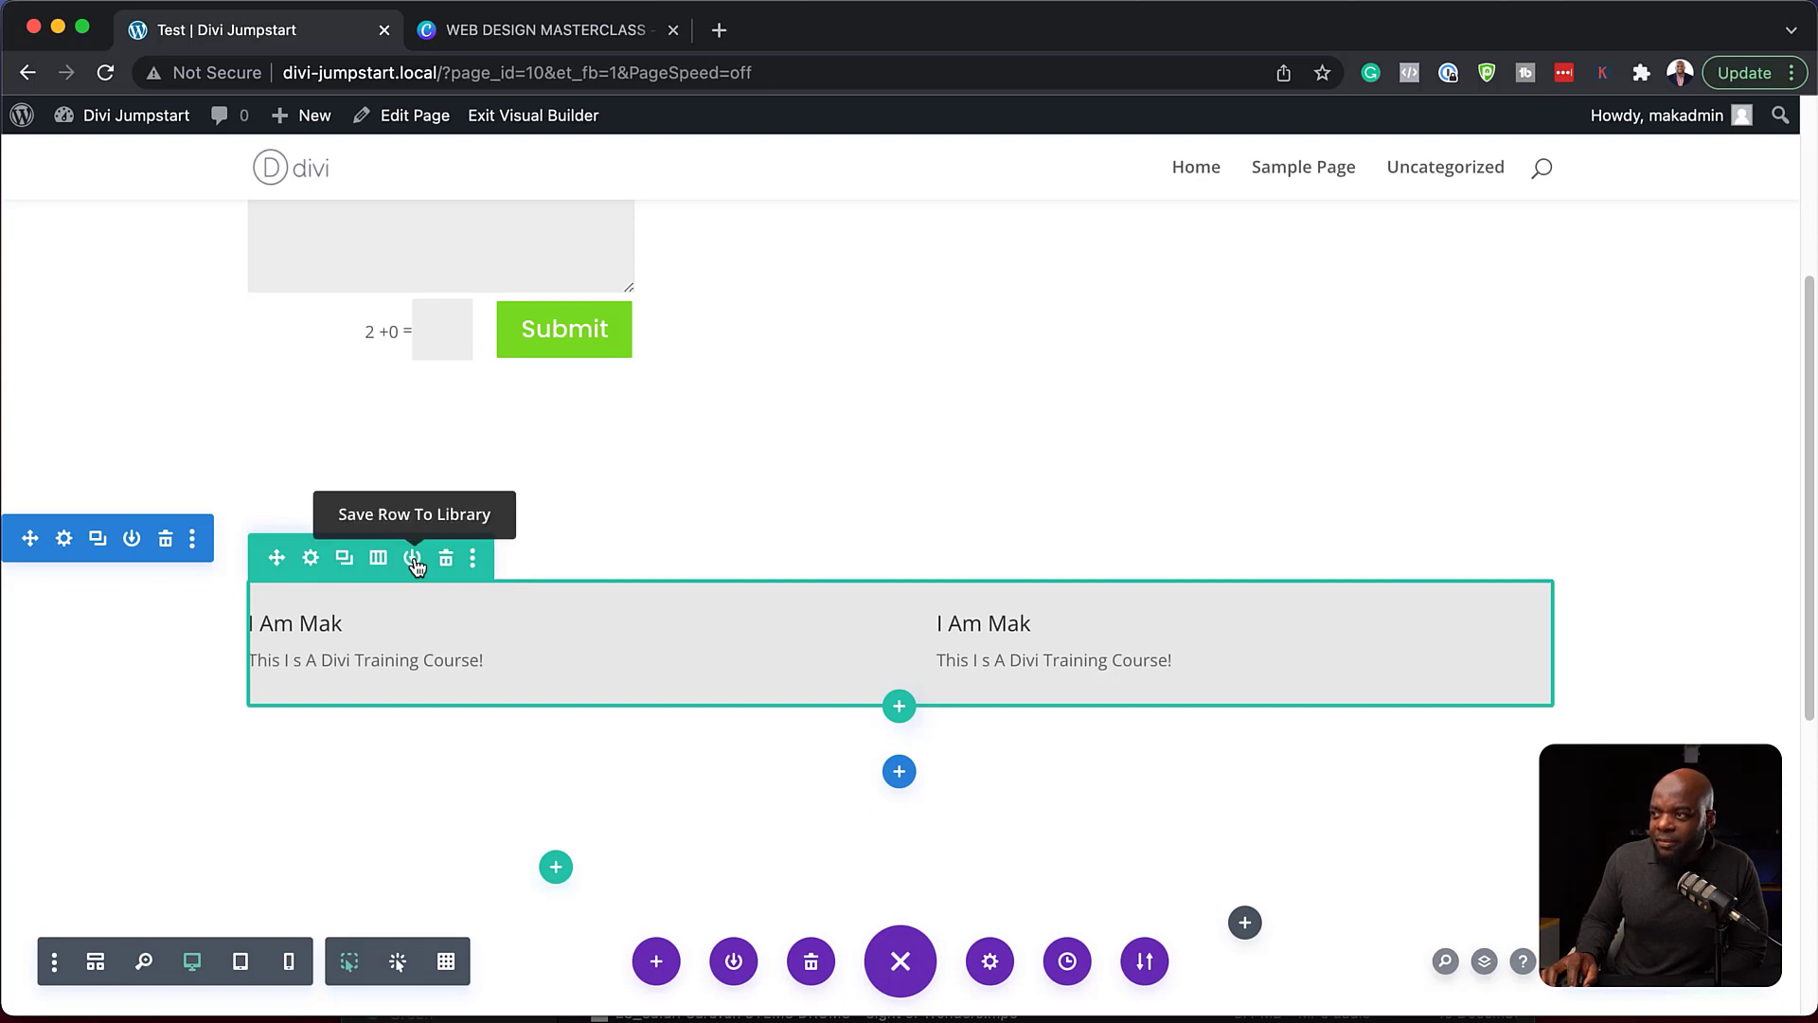
left_click(414, 560)
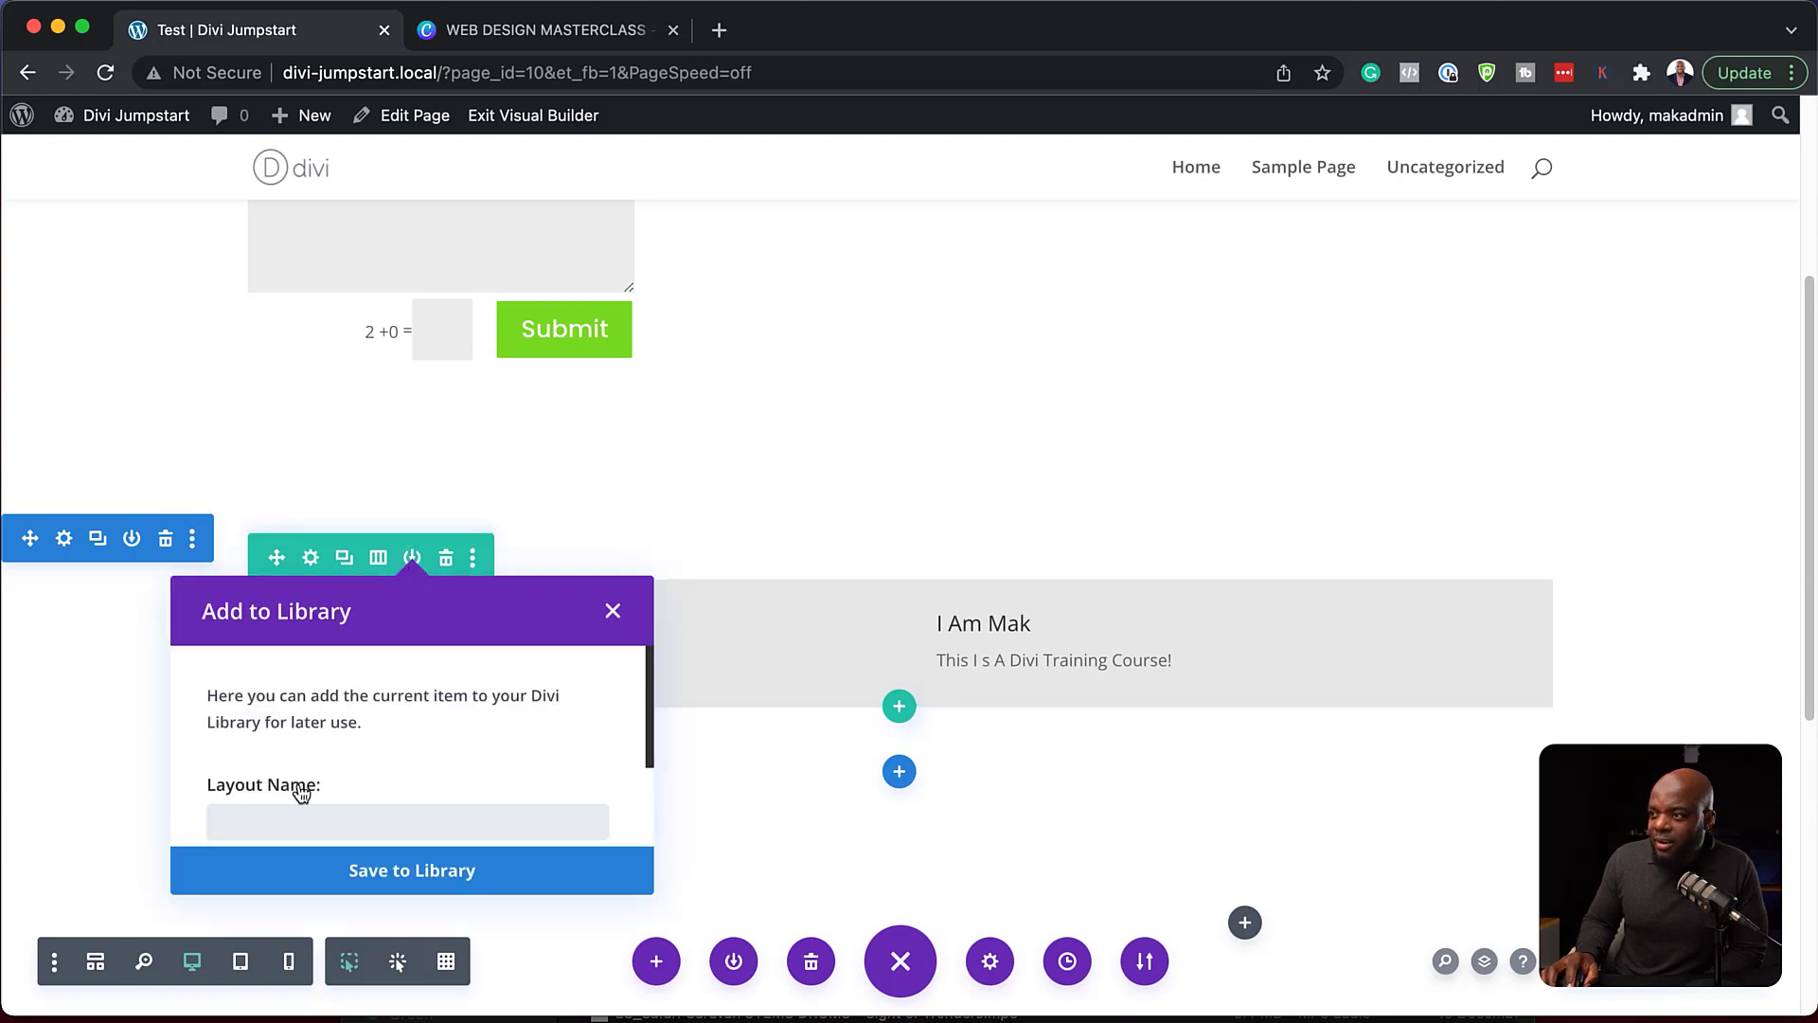
left_click(611, 612)
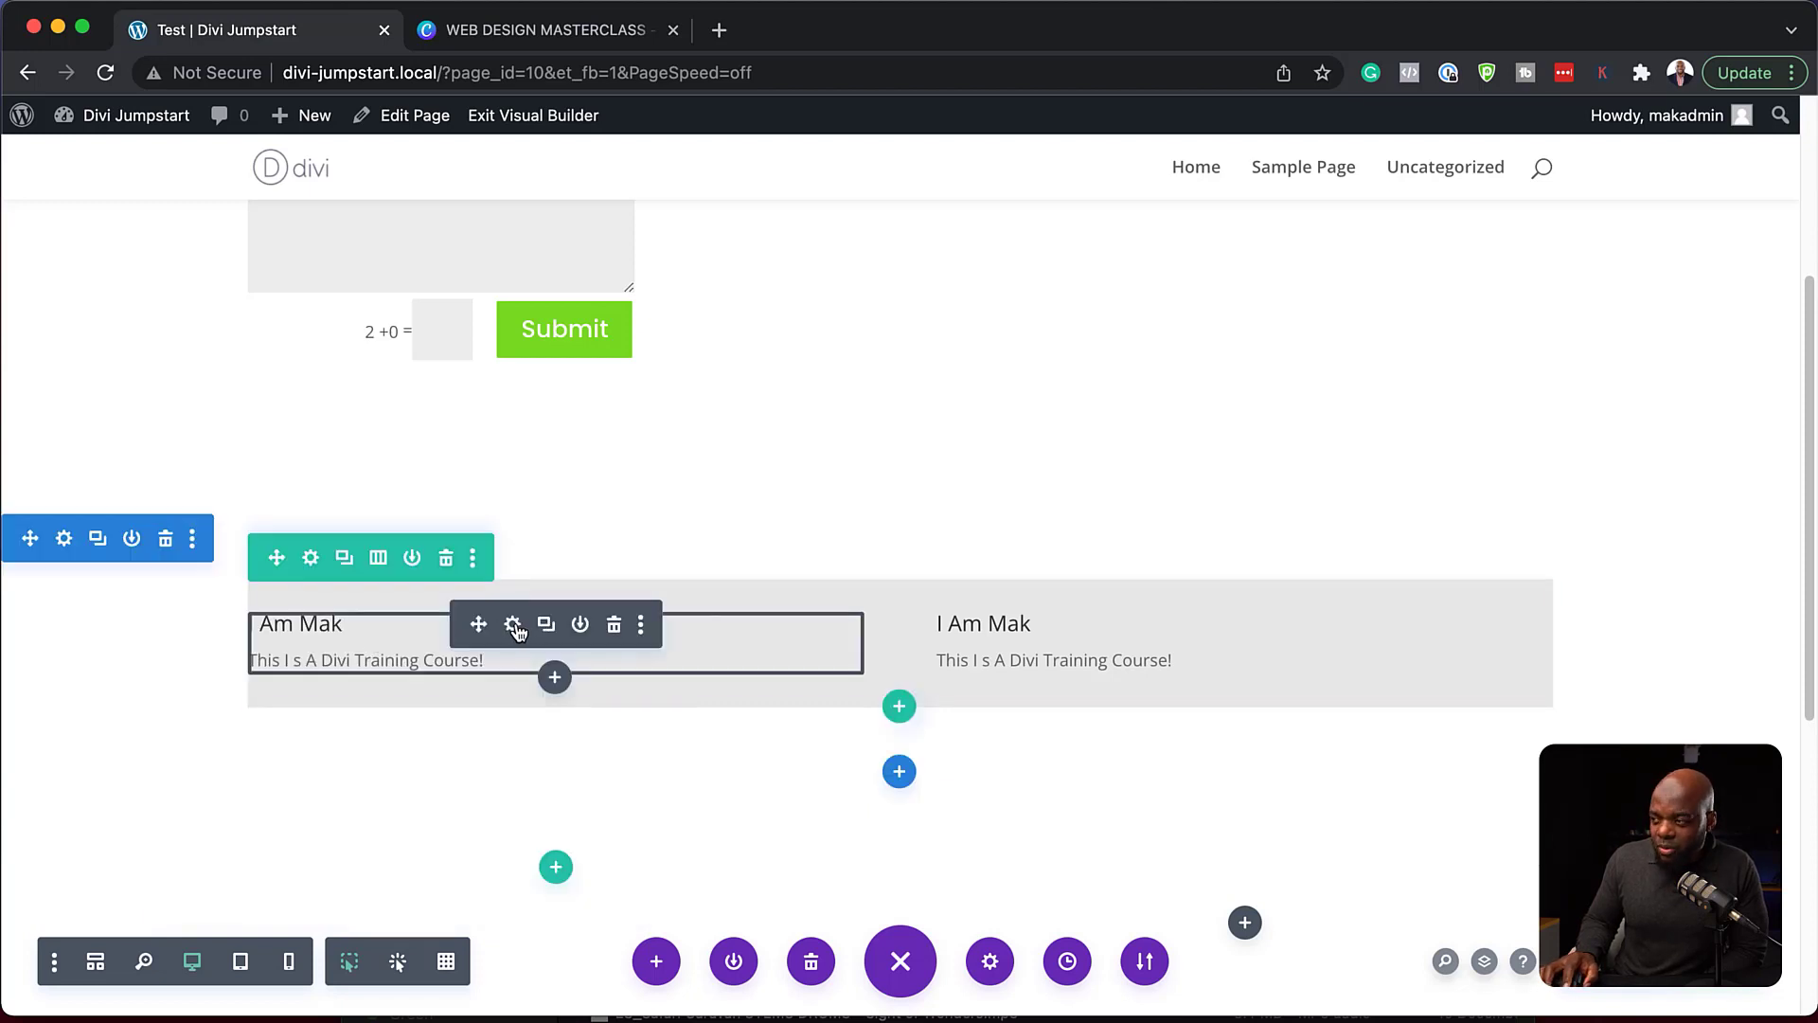
left_click(580, 626)
left_click(766, 203)
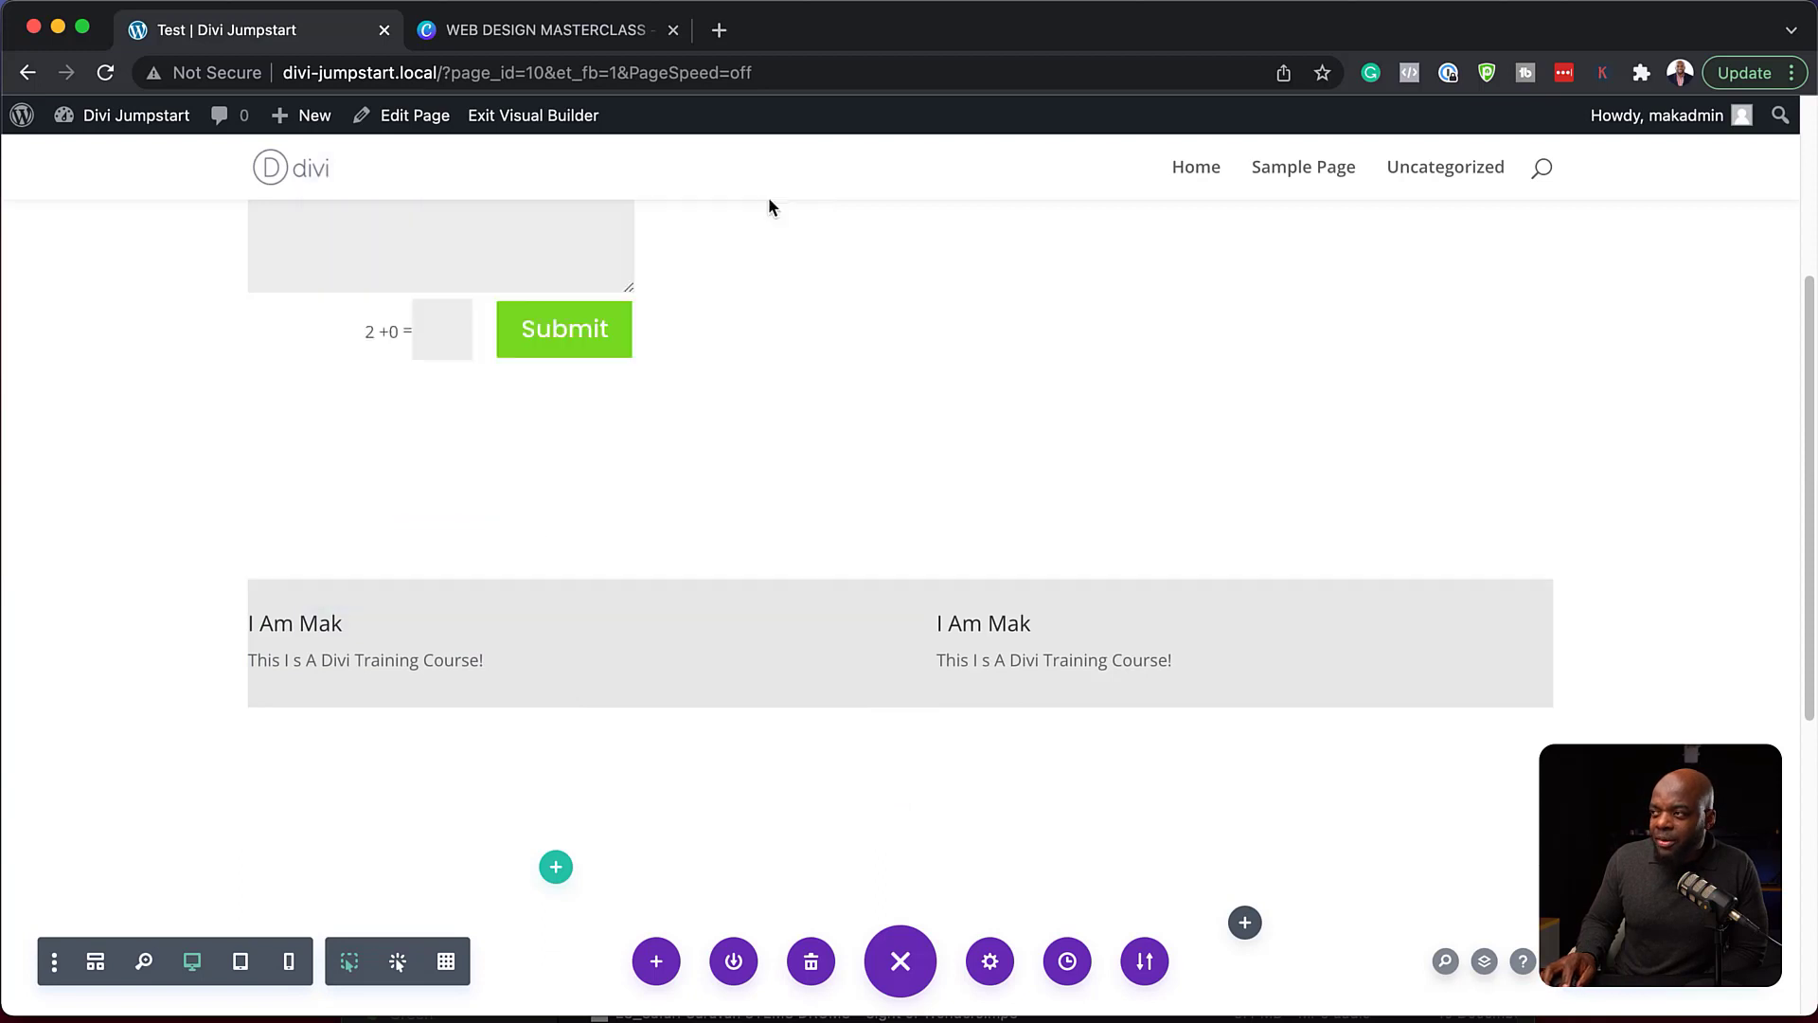